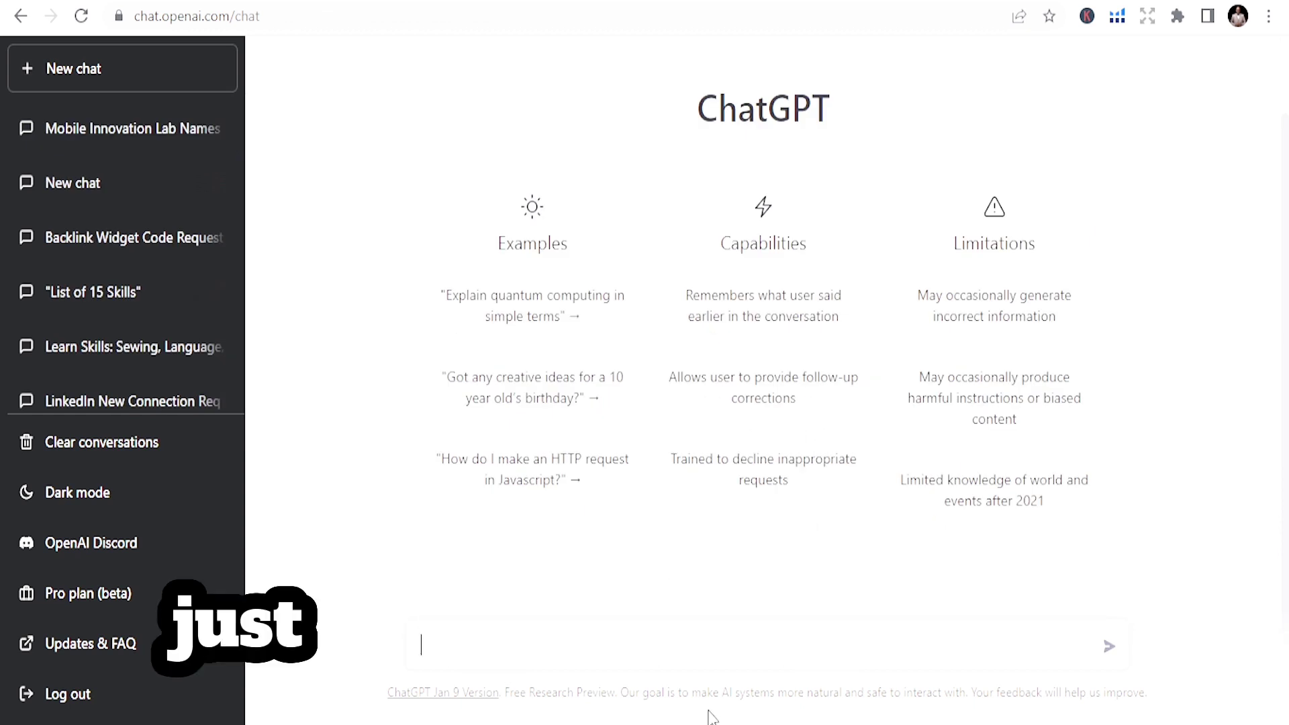
Ask ChatGPT to "find 20 kdp coloring niches".
text(f)
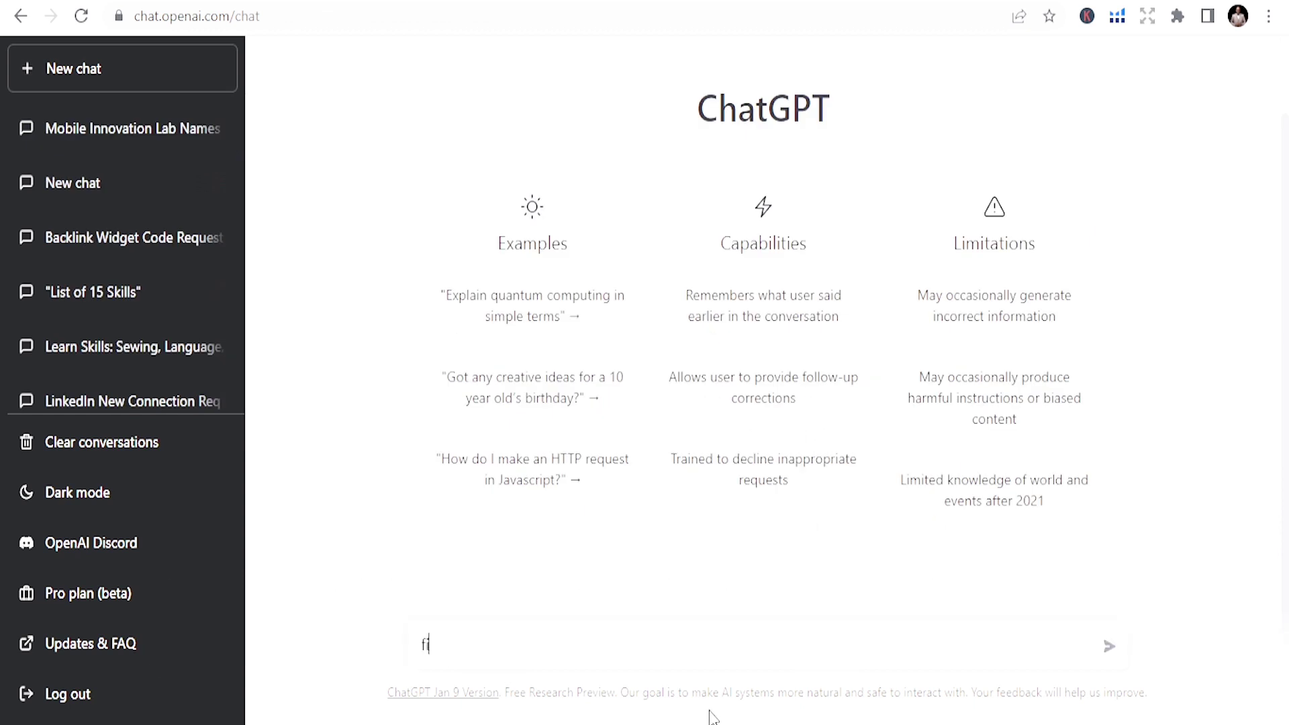
text(ind 20 )
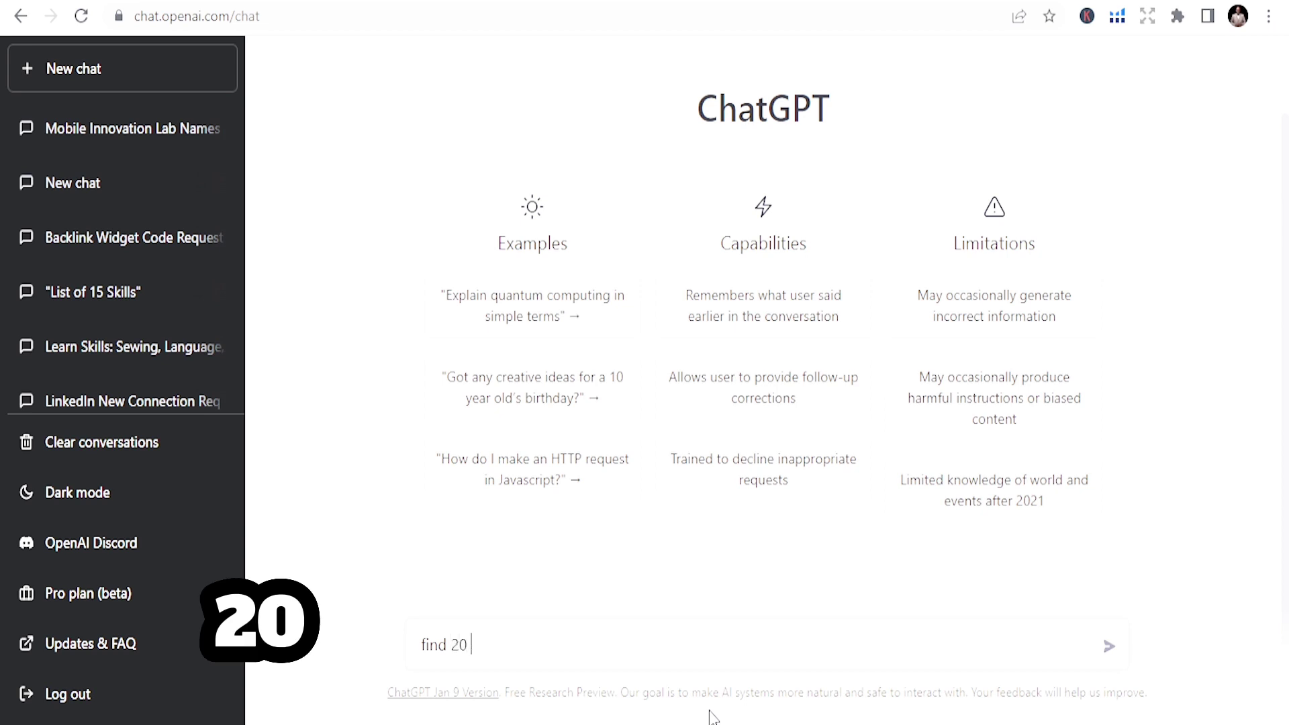
text(adp colorin)
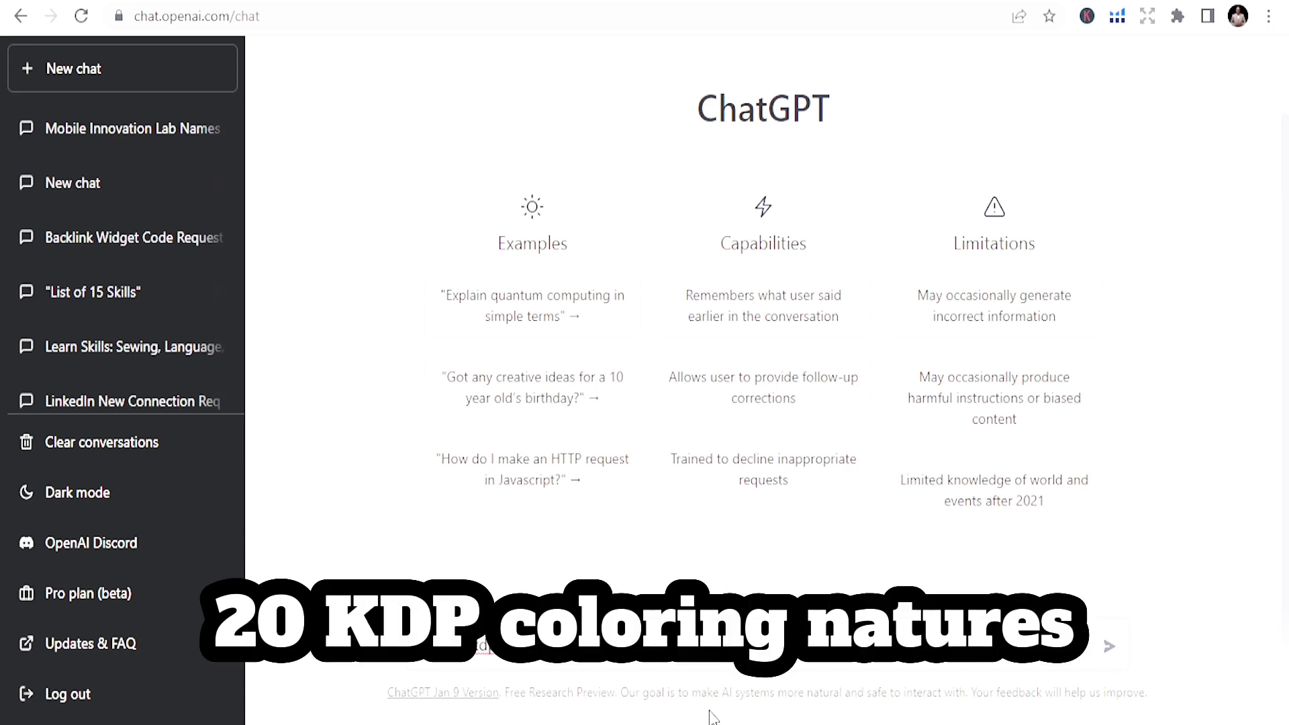
text(g niches)
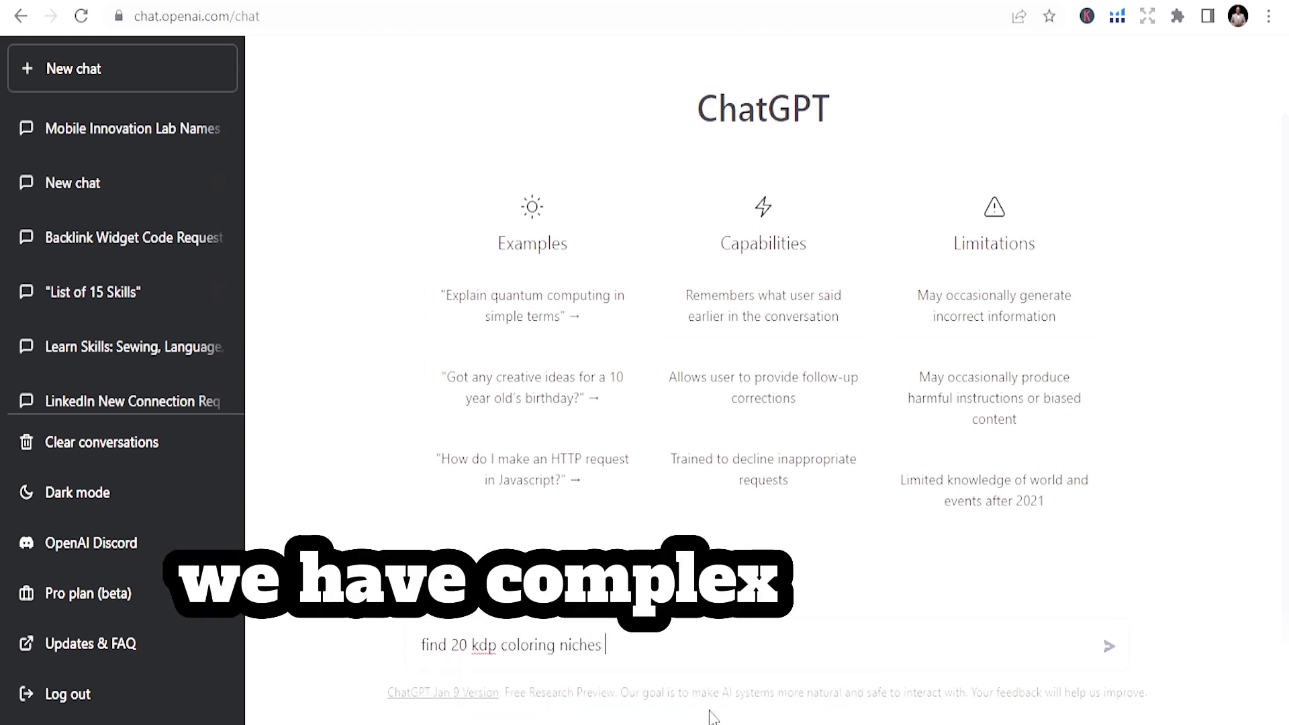
key(Return)
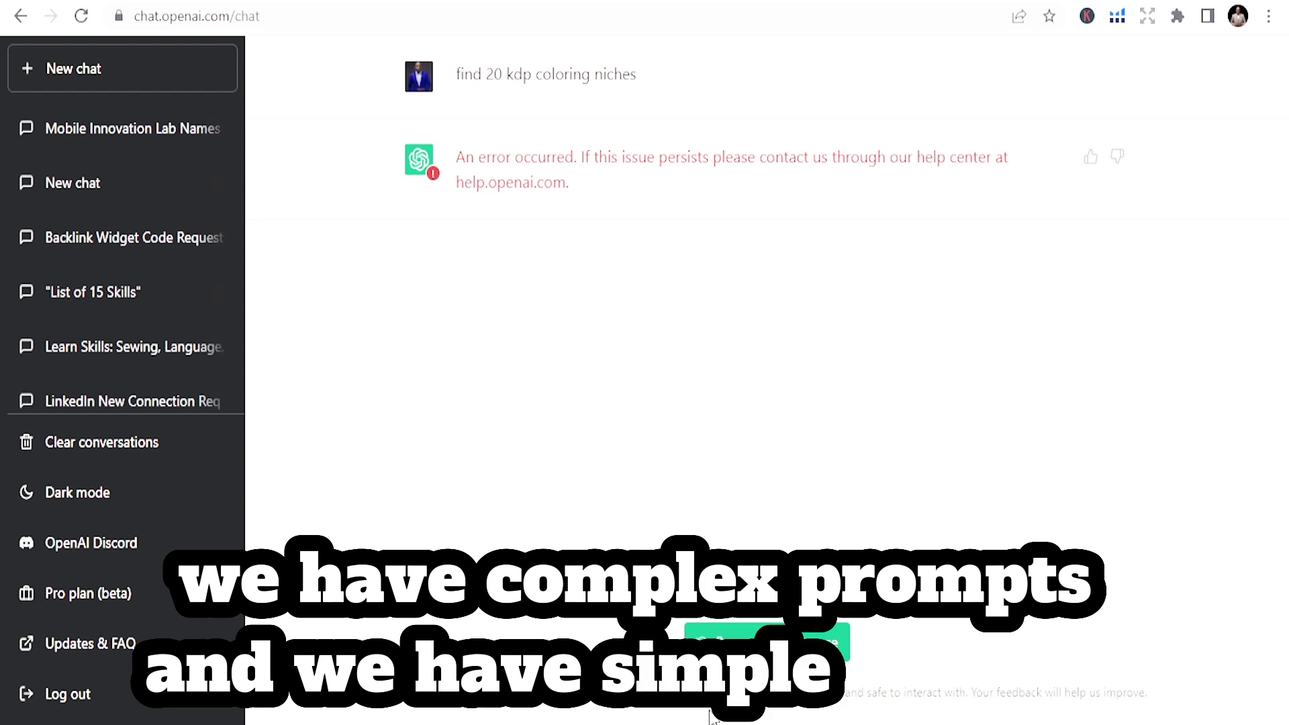
Copy the sent coloring niches prompt, start a fresh chat and submit the same prompt there.
triple_click(567, 75)
key(ctrl+c)
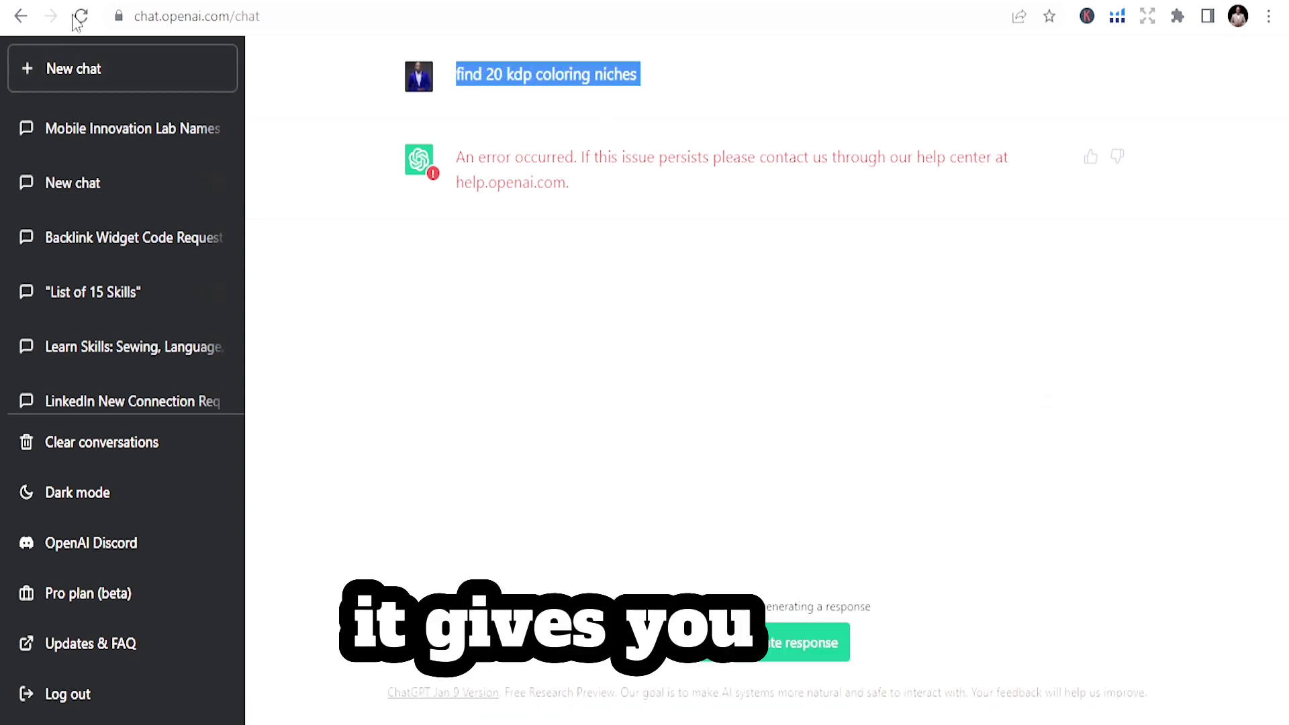
click(191, 72)
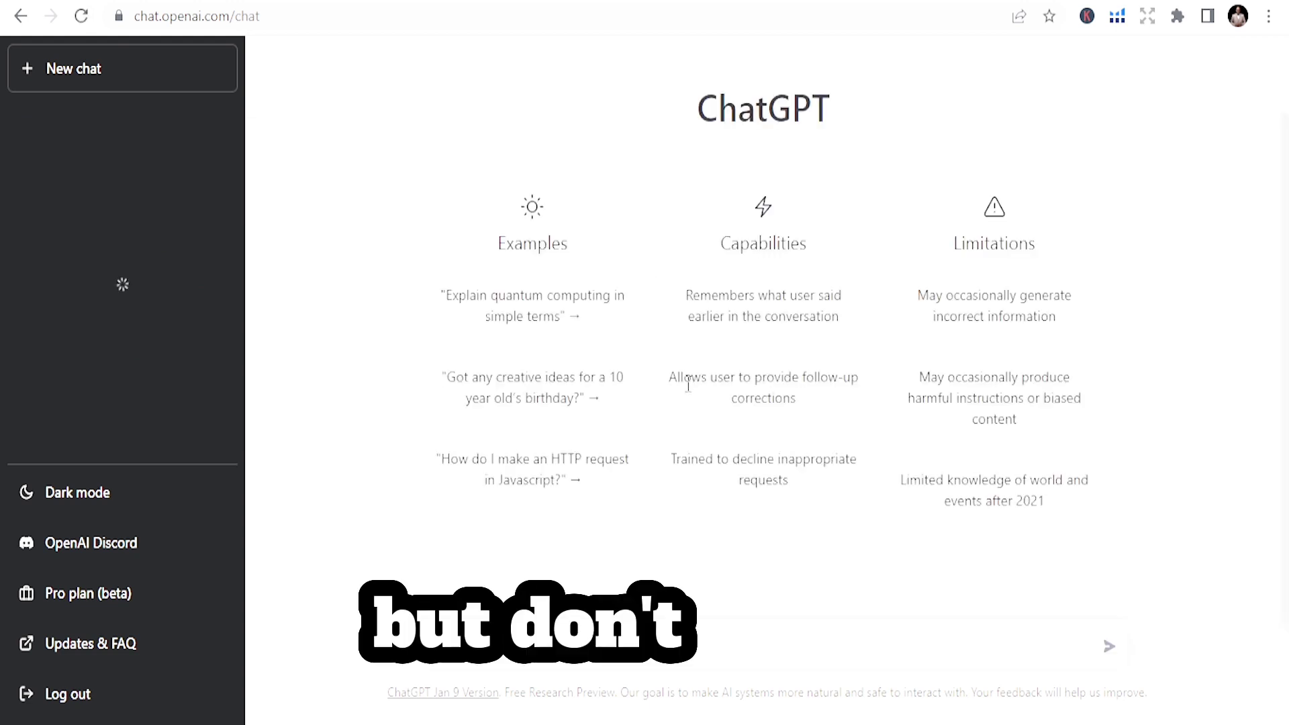
click(713, 624)
key(ctrl+v)
key(Return)
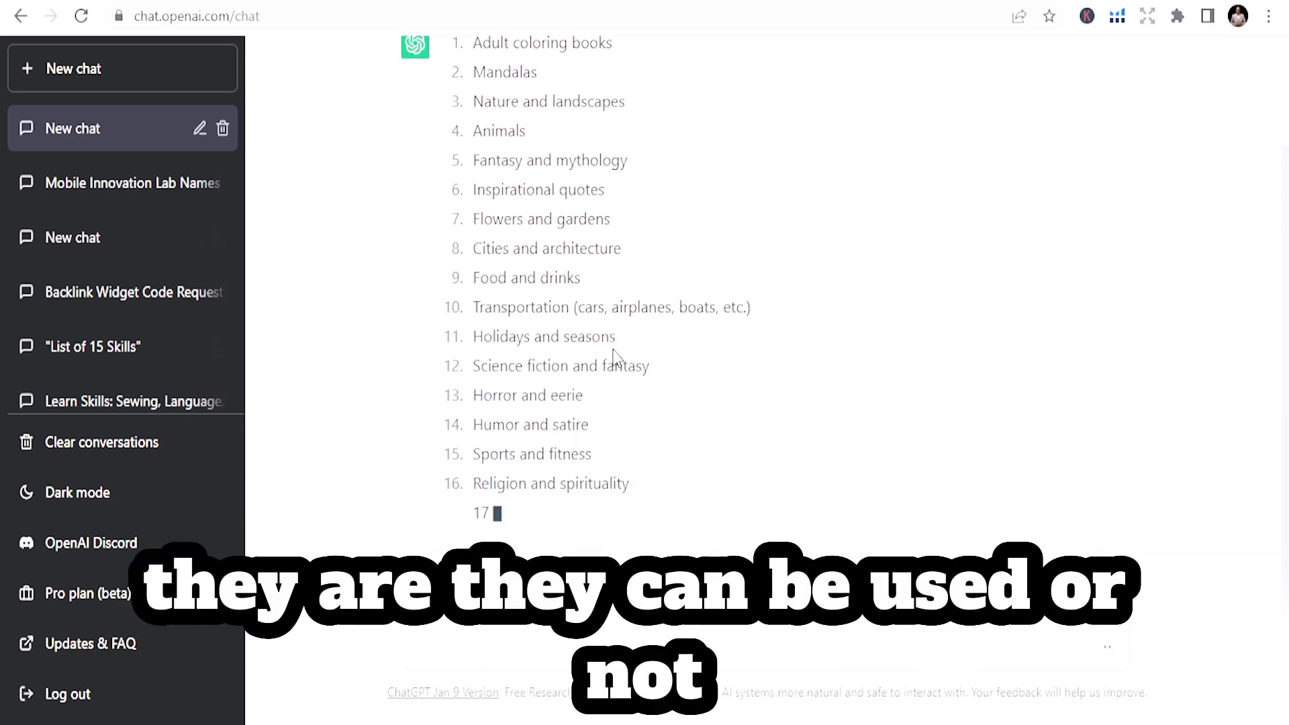
Take the niche "Adult coloring books" from the generated list and search for it on Amazon in a new browser tab.
scroll(544, 333, up, 3)
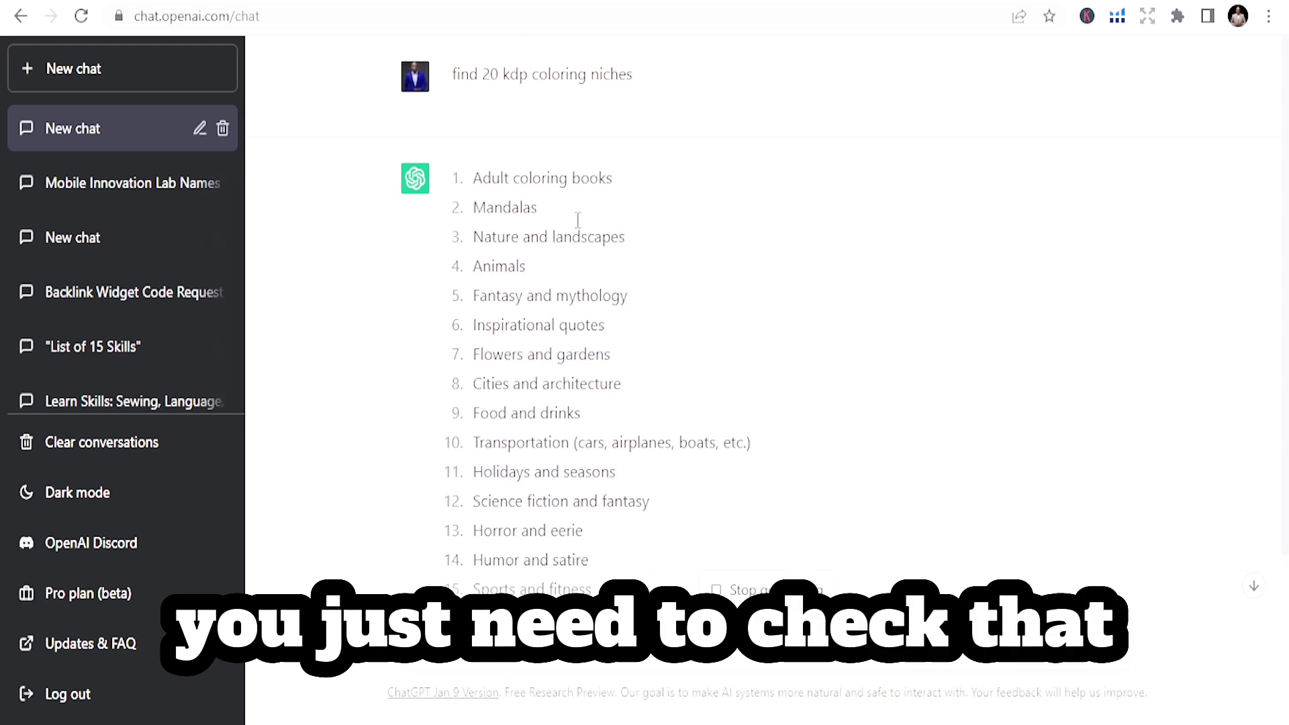
drag(619, 177, 474, 180)
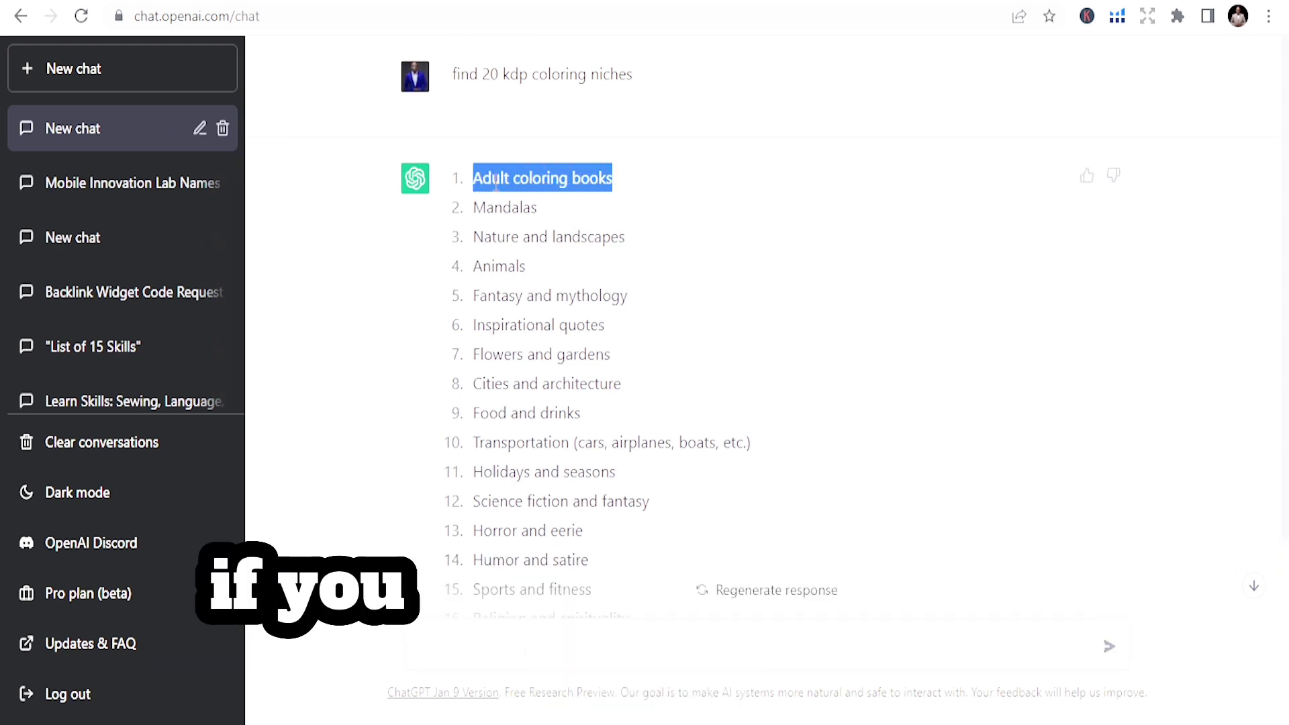
key(ctrl+t)
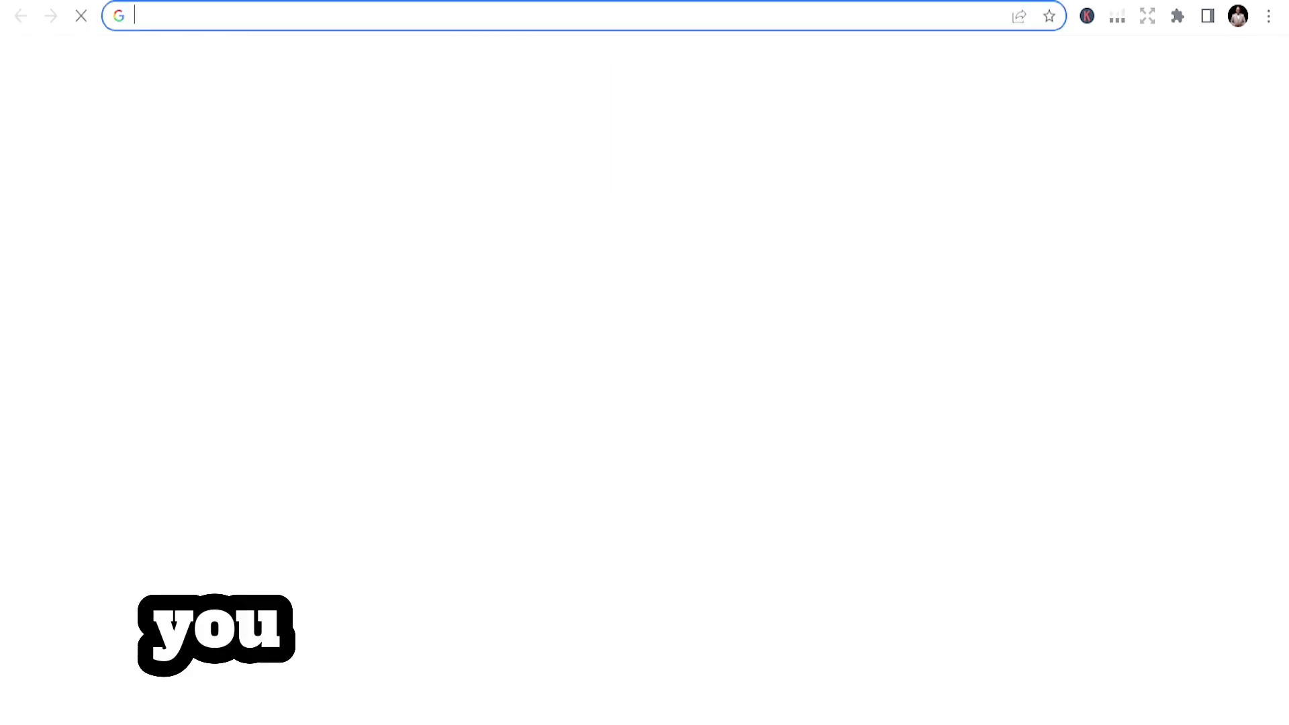
text(am)
key(Return)
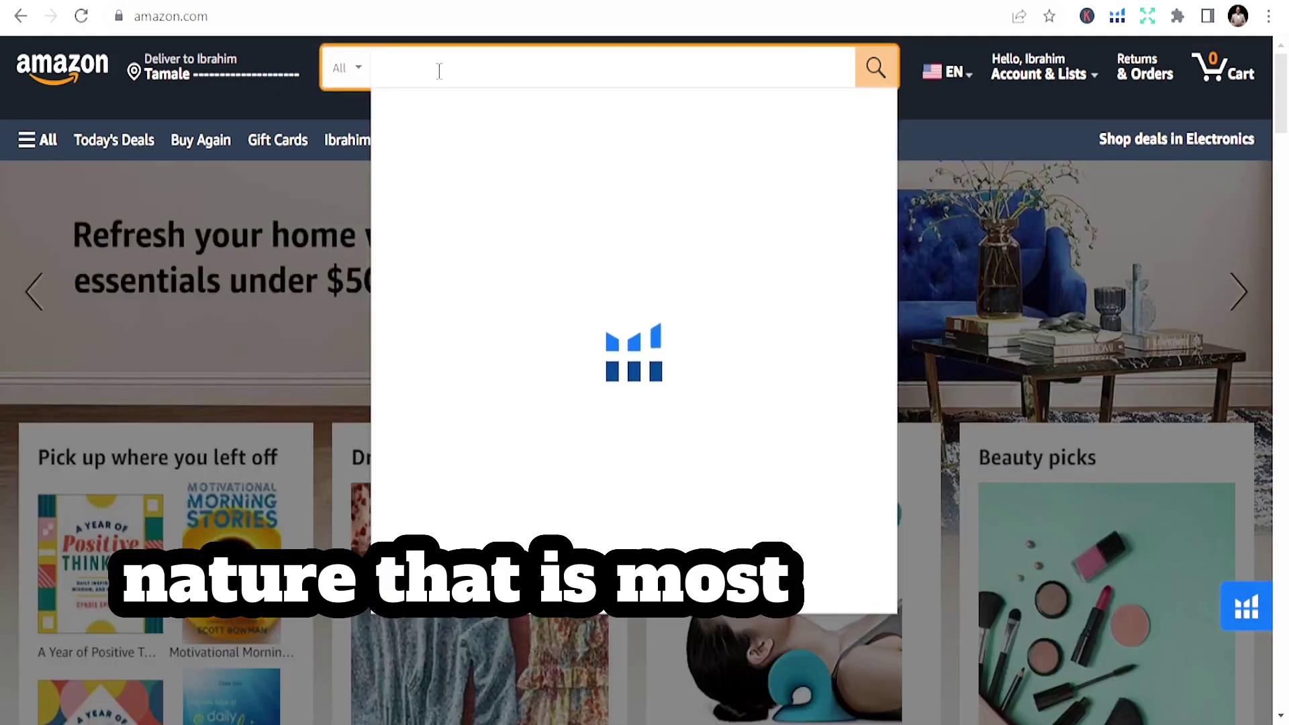
text(Adult coloring books)
key(Return)
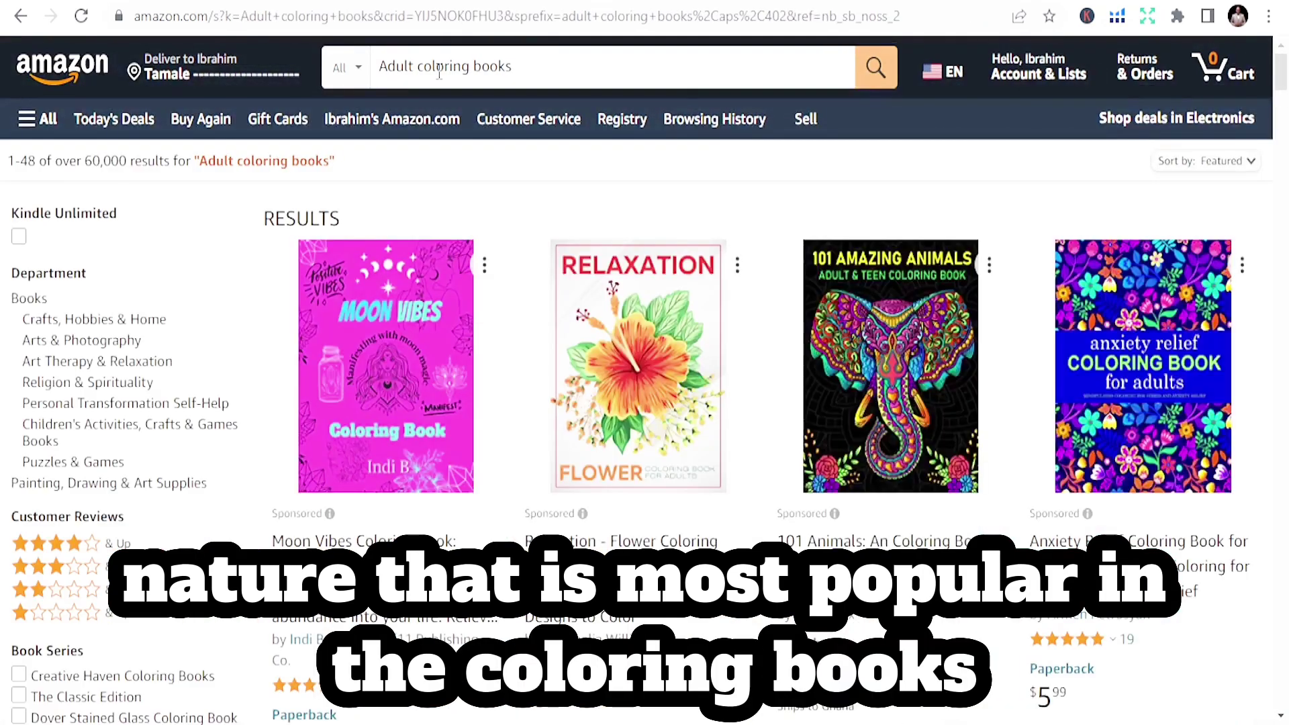
Examine the adult coloring book listings, including the sponsored items, best sellers, review counts and sales ranks.
scroll(715, 536, down, 5)
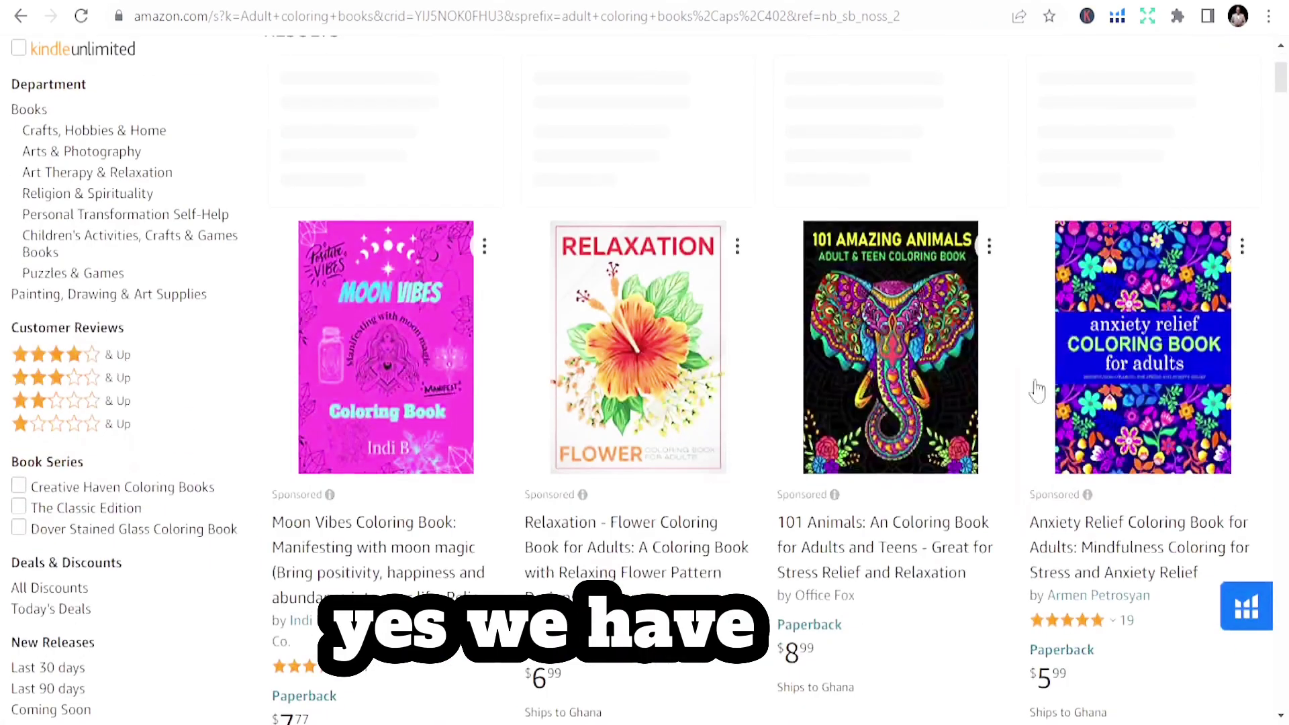
scroll(743, 389, down, 9)
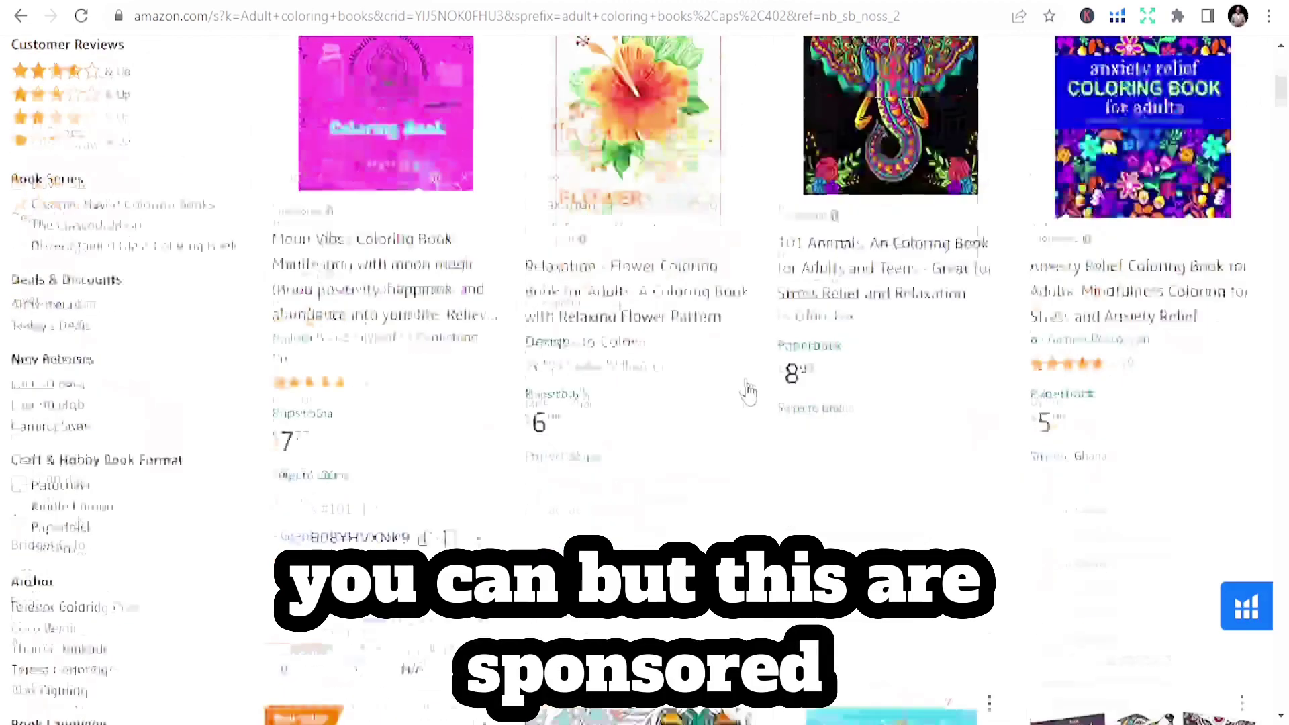
scroll(401, 401, down, 4)
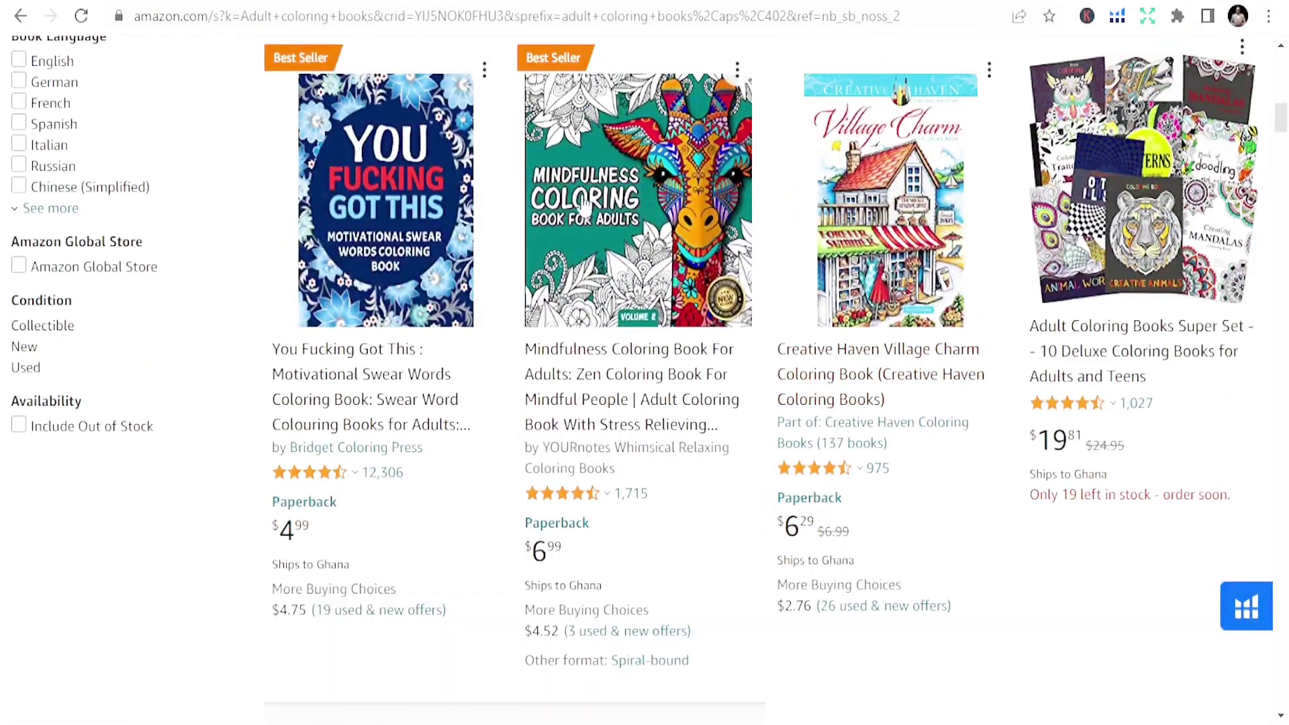
scroll(738, 248, down, 6)
scroll(728, 262, down, 8)
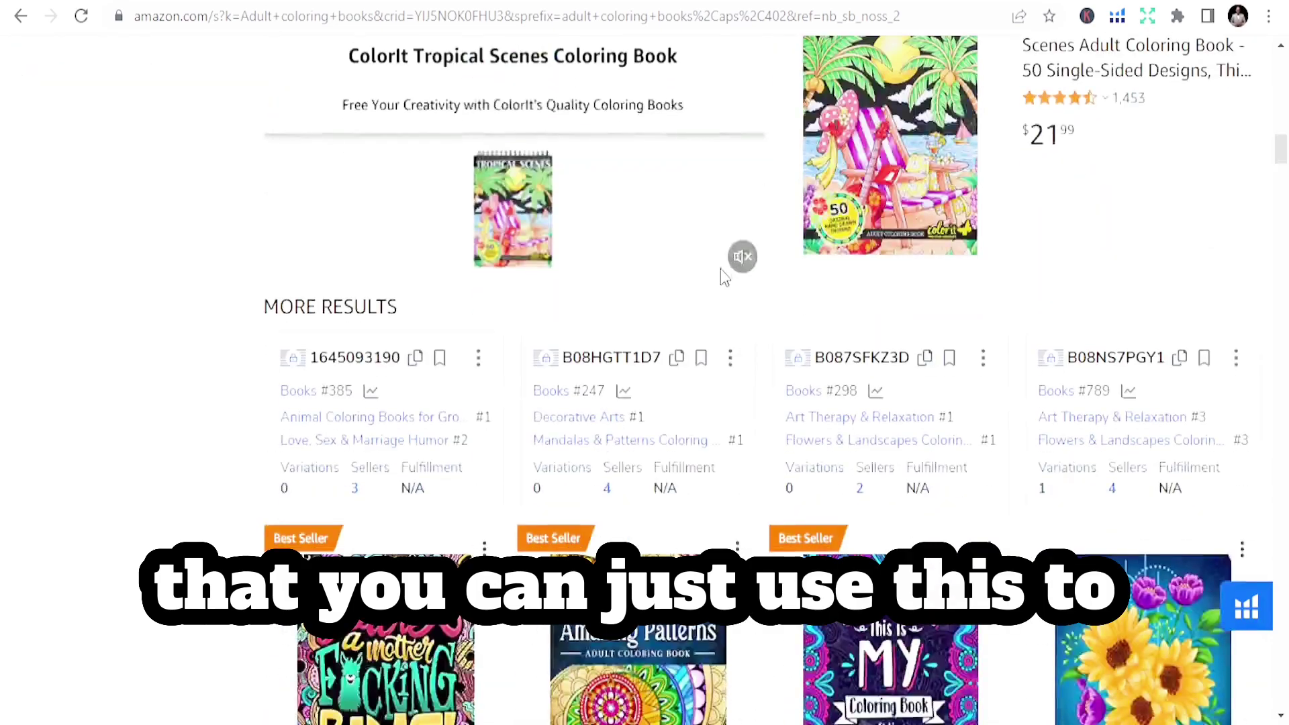
scroll(664, 302, down, 6)
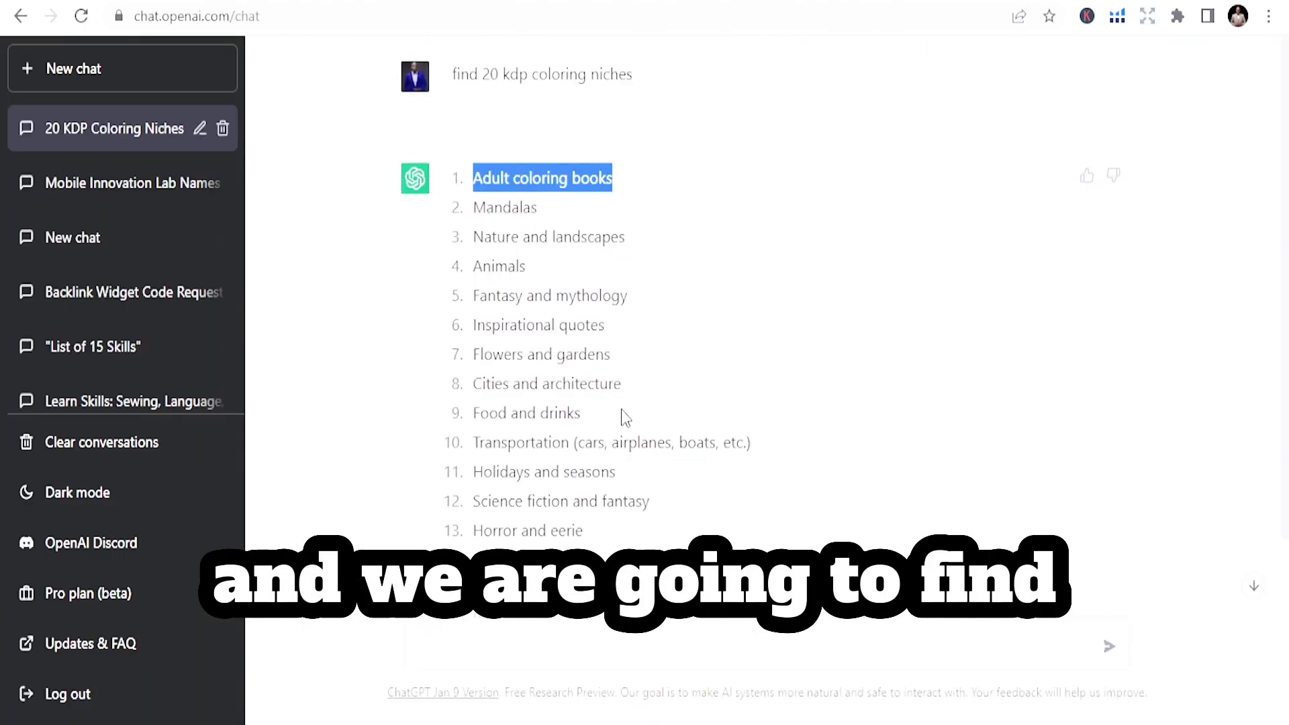
Return to the ChatGPT coloring niches conversation and submit the prompt "finf 20 puzzle niches for kdp".
scroll(625, 417, down, 4)
scroll(604, 403, up, 4)
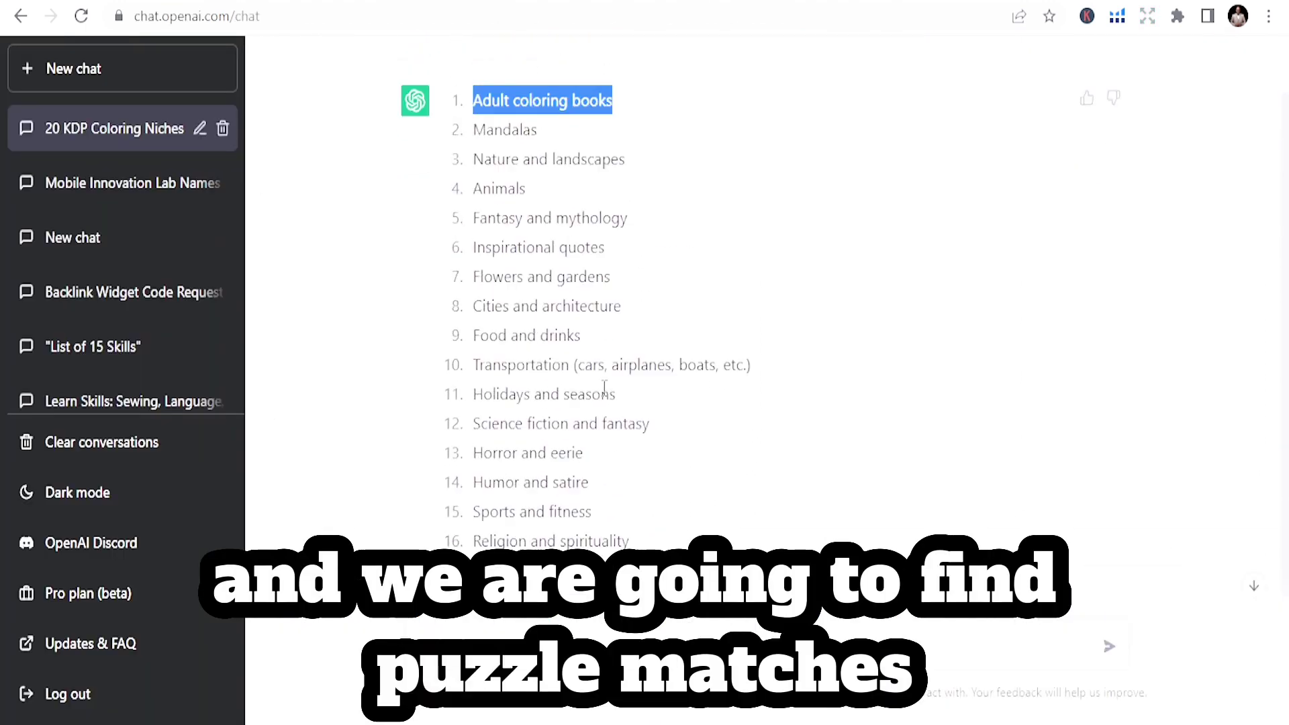
scroll(576, 436, down, 4)
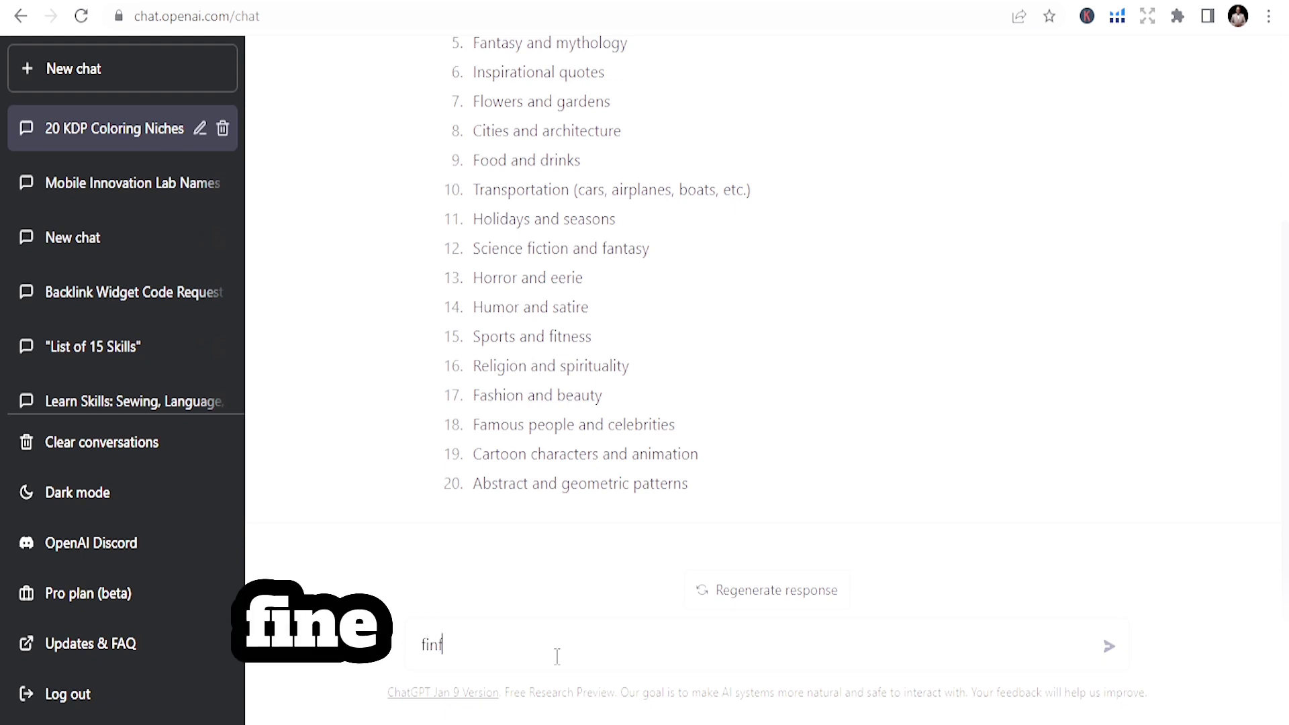
text(finf 20 pux)
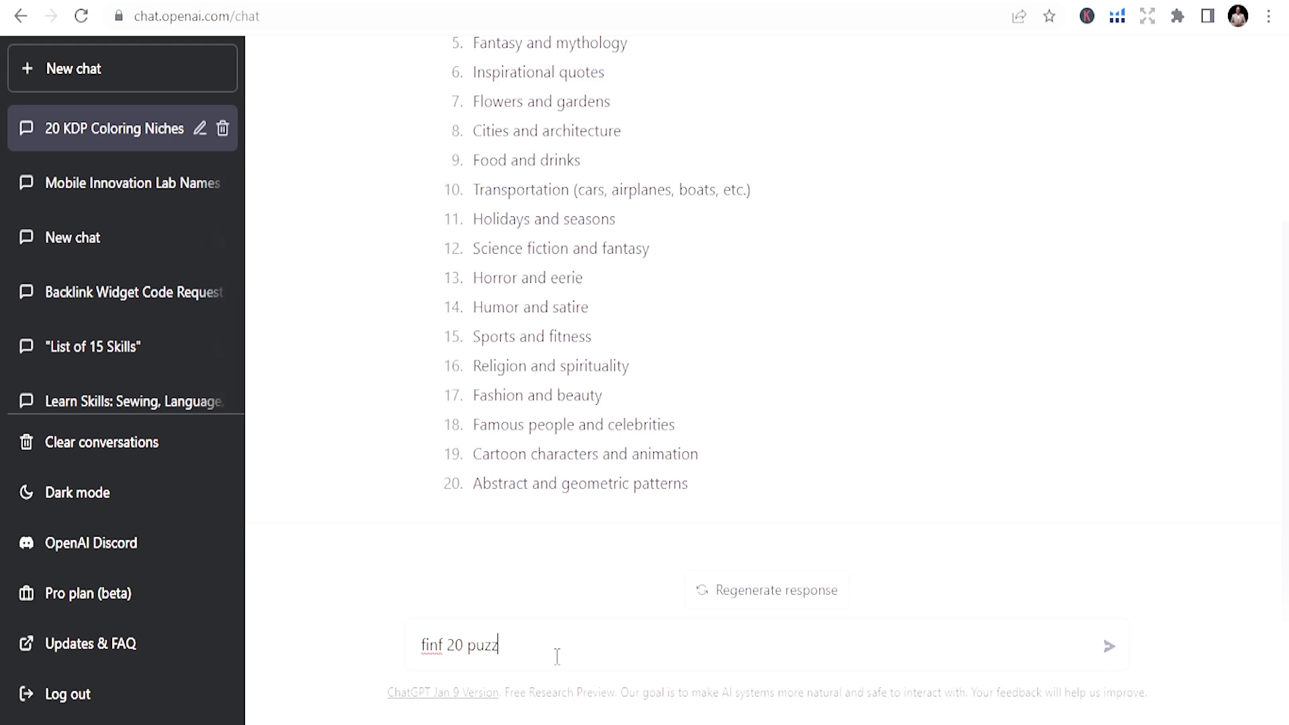
text(zle n)
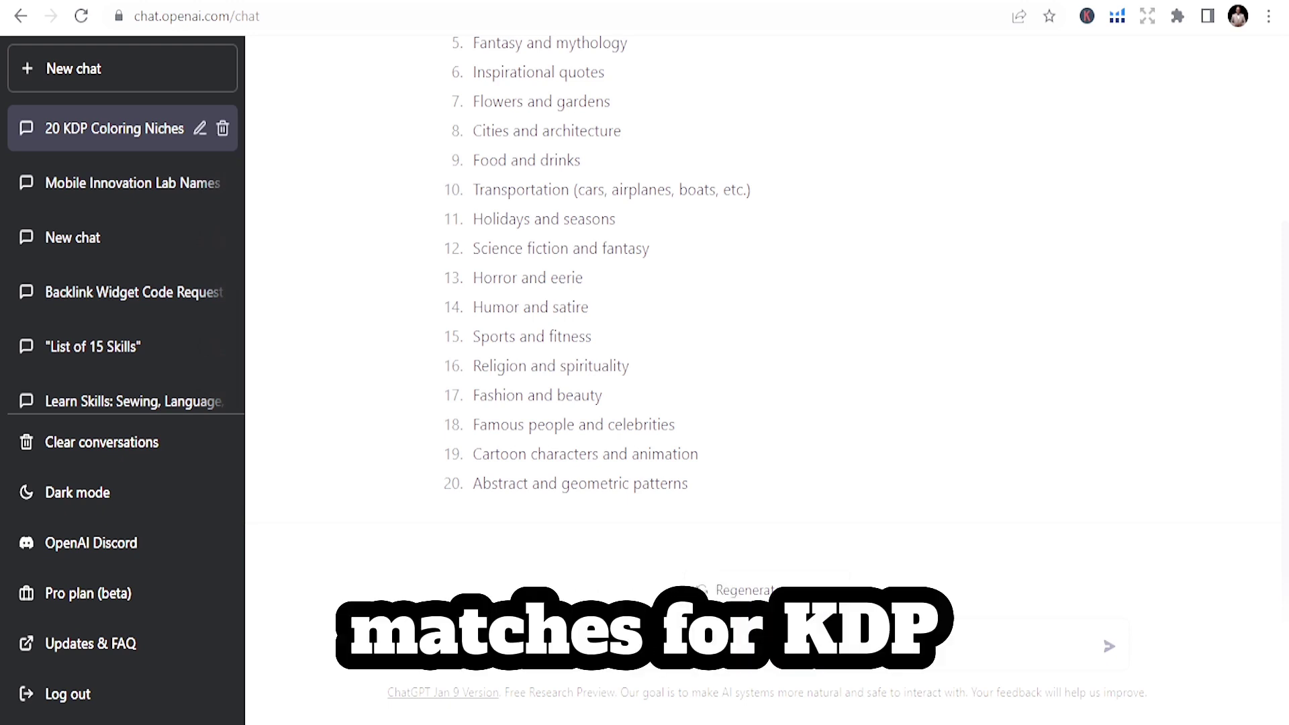
text(k)
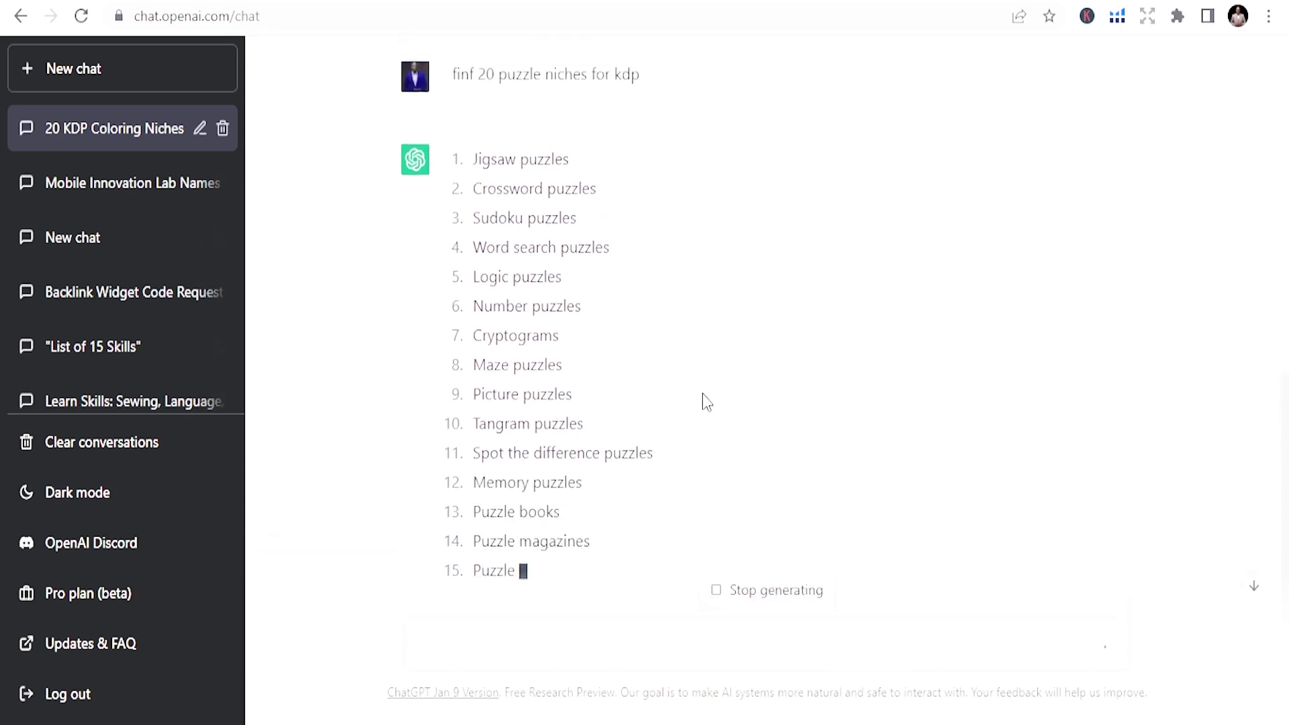
Copy "Sudoku puzzles" from the generated puzzle niches and search for it on Amazon in place of the previous query.
scroll(698, 395, up, 3)
scroll(707, 422, down, 3)
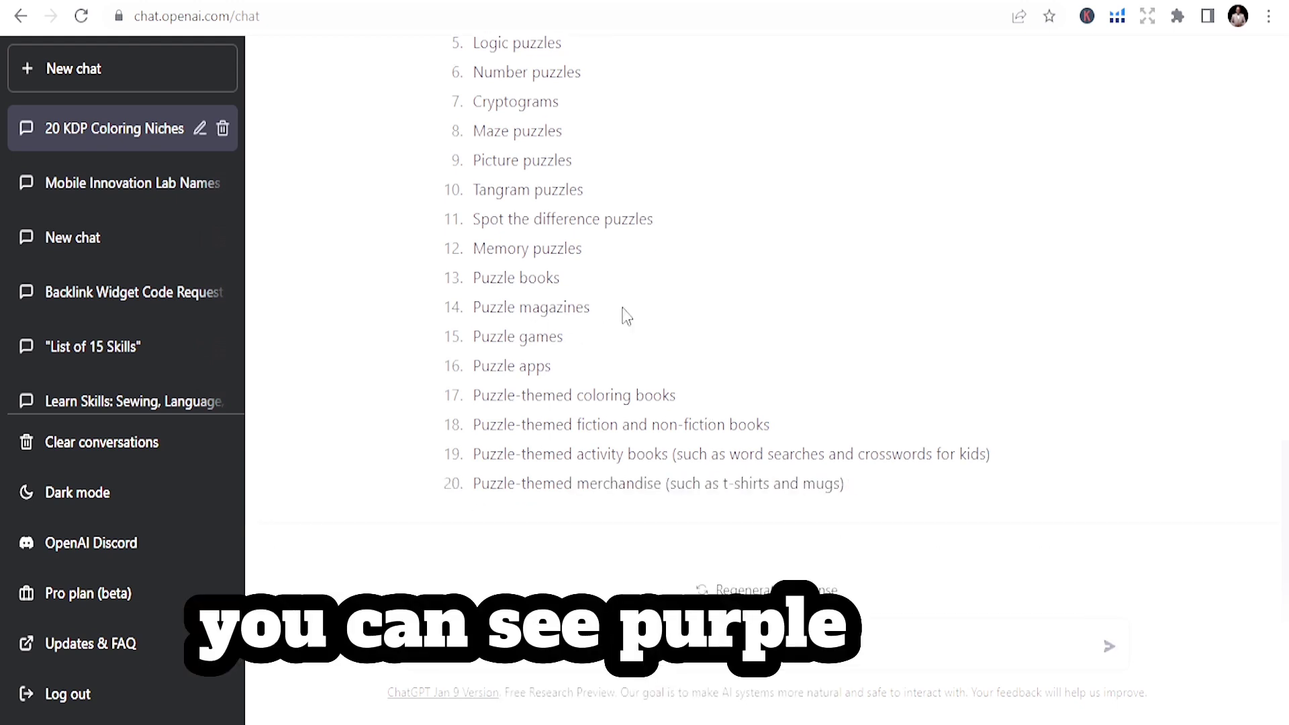
scroll(631, 308, up, 3)
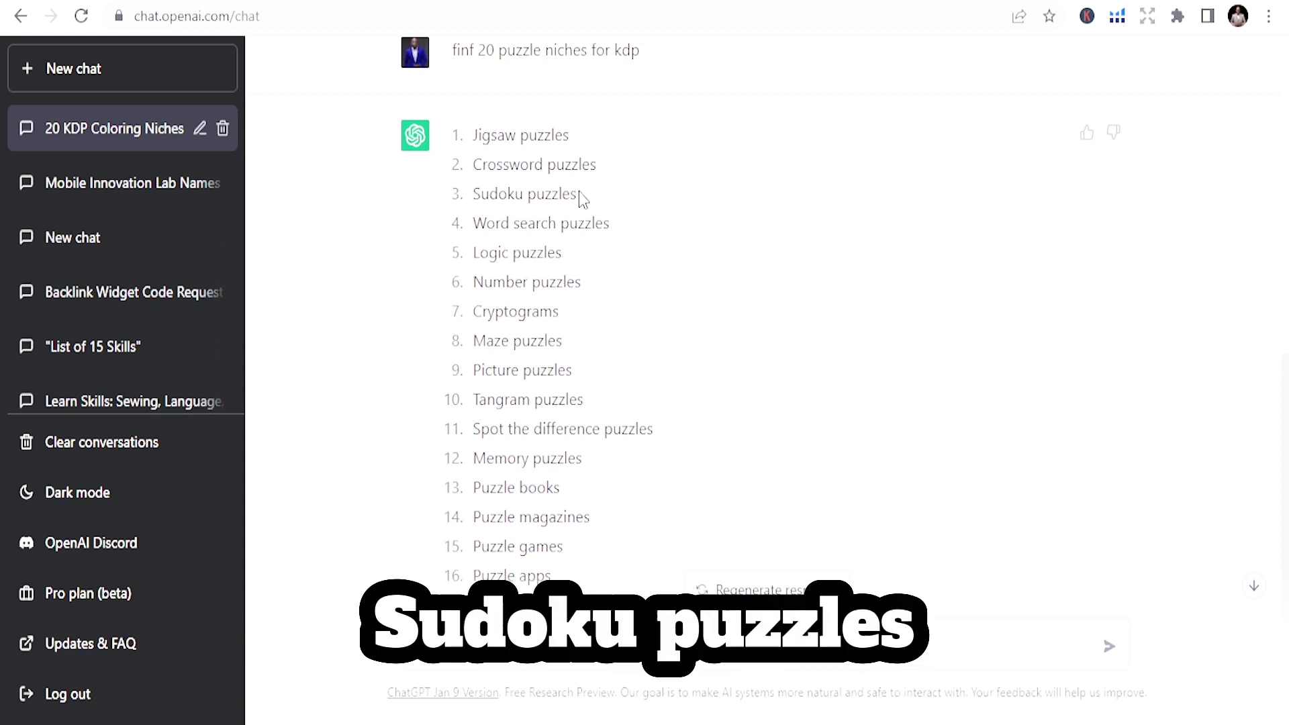
drag(578, 193, 477, 200)
key(ctrl+c)
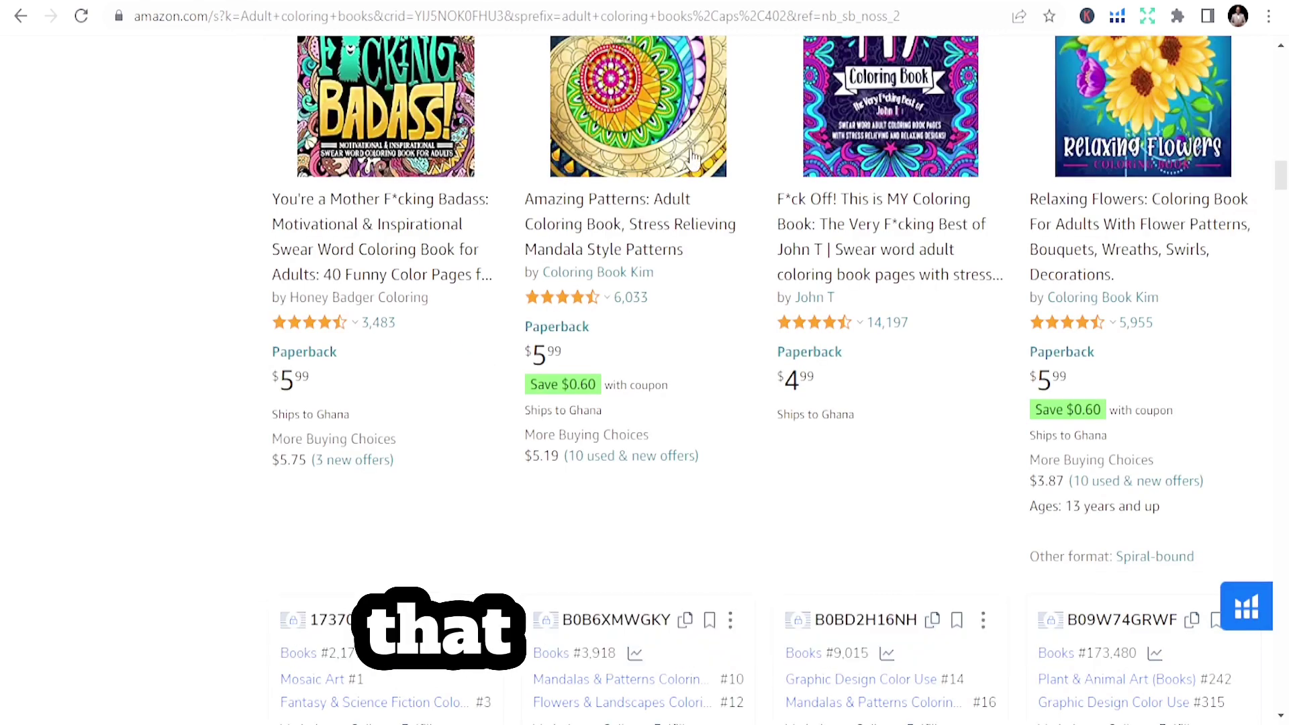
scroll(706, 144, down, 10)
scroll(672, 121, up, 10)
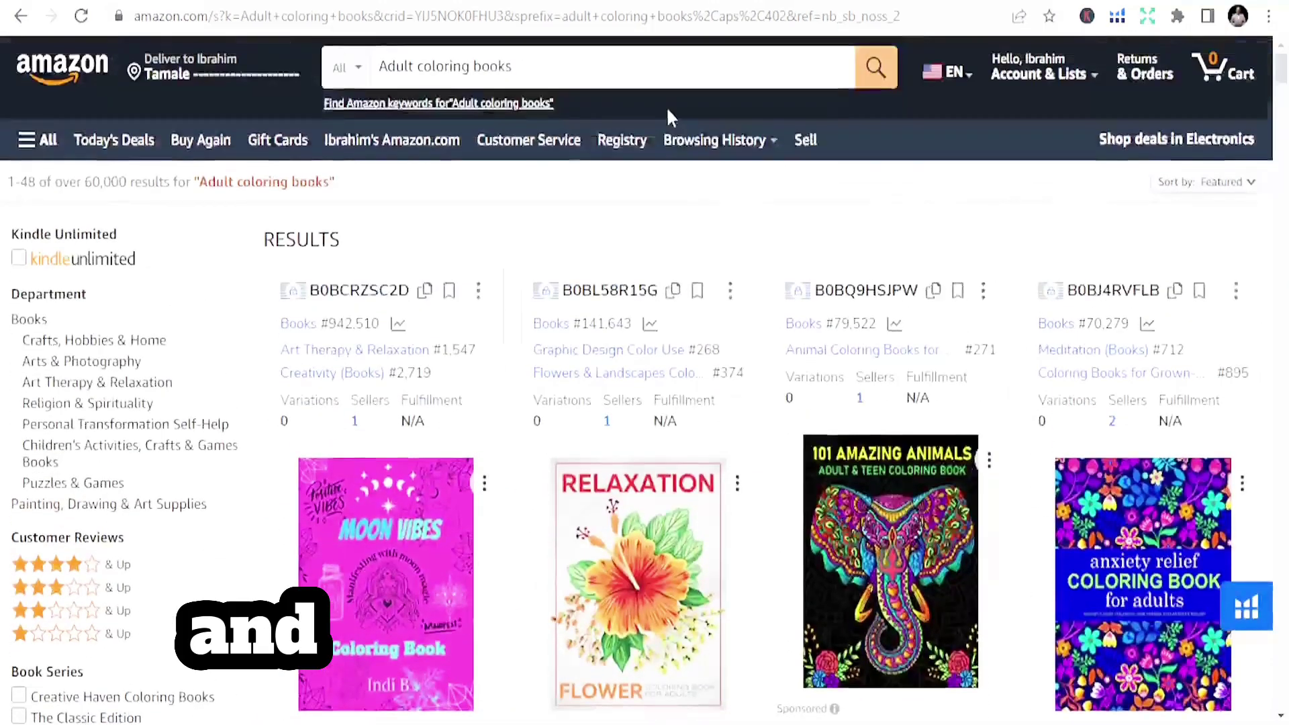
triple_click(652, 78)
key(ctrl+v)
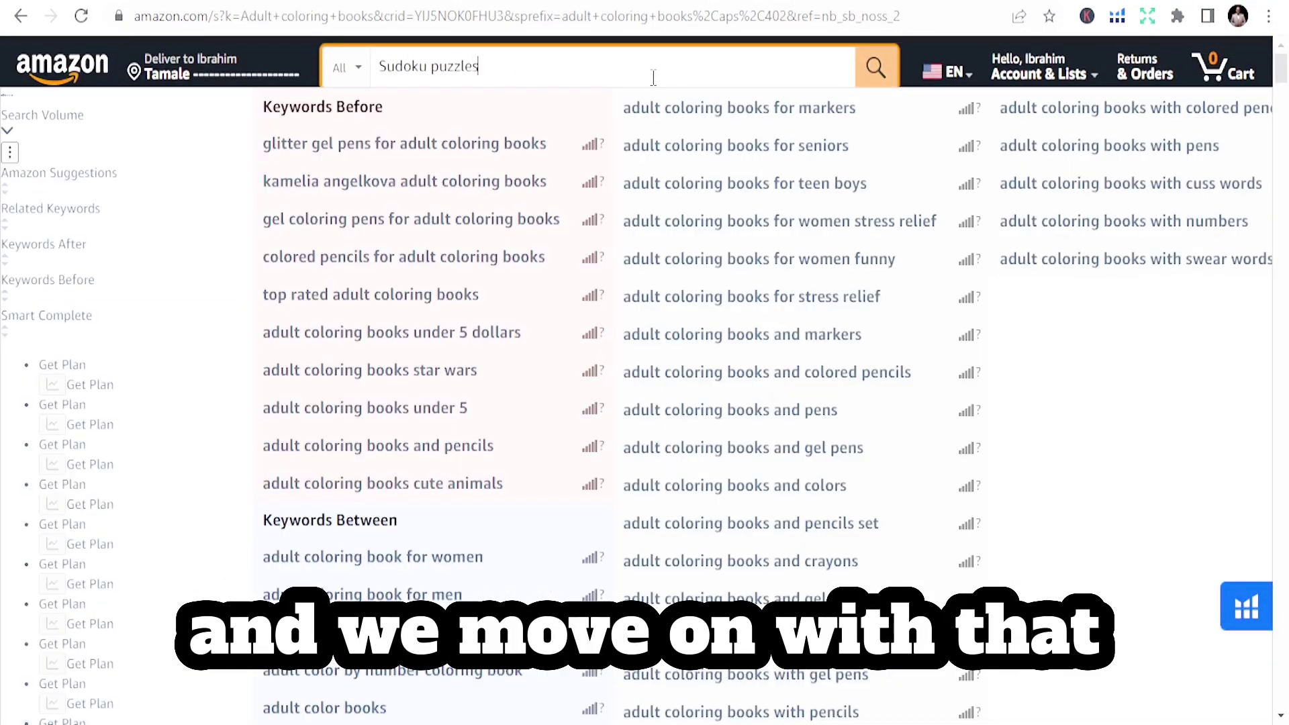
key(Return)
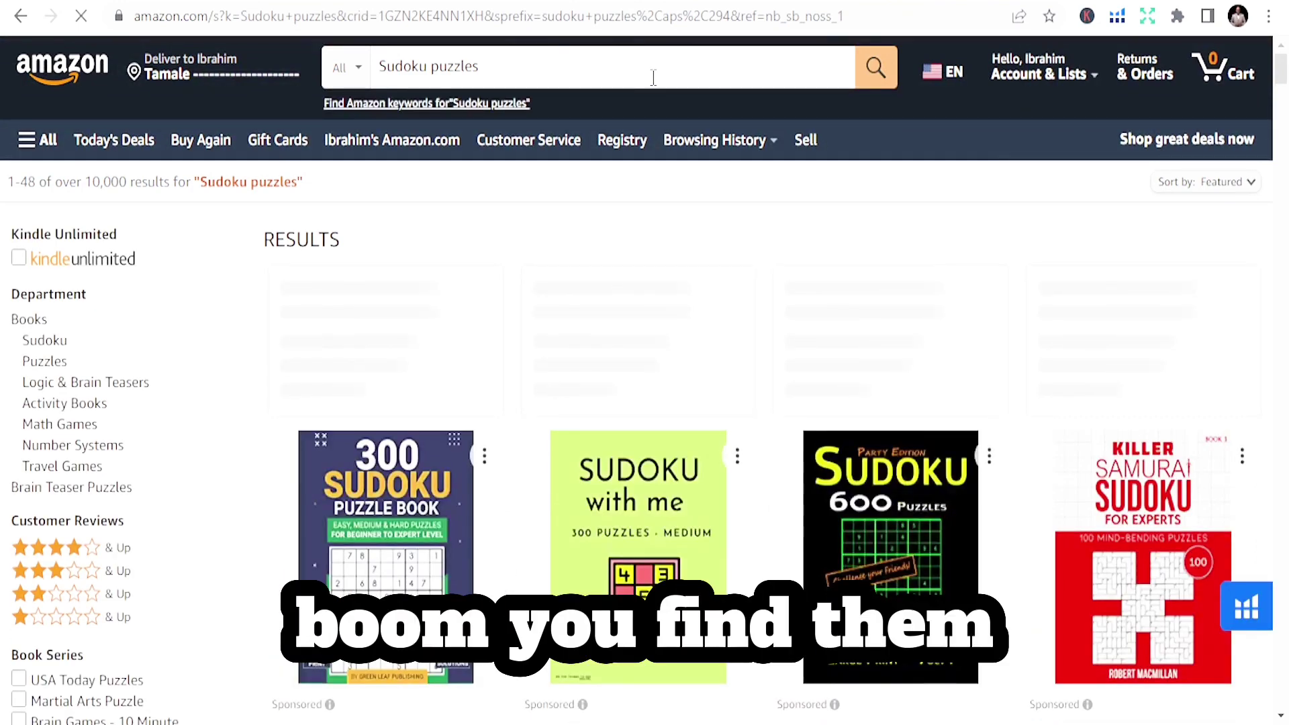
Look through the Sudoku puzzle book listings with their prices, ratings and sales ranks.
scroll(807, 377, down, 3)
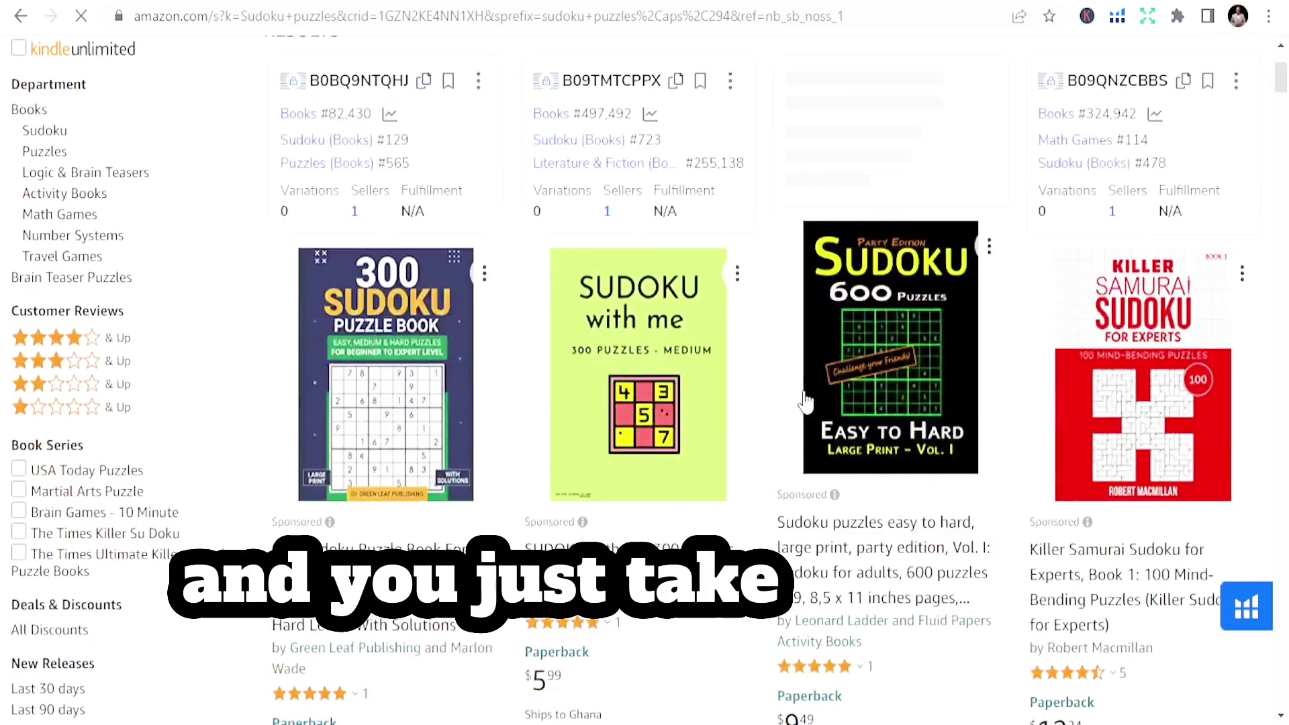
scroll(733, 433, down, 5)
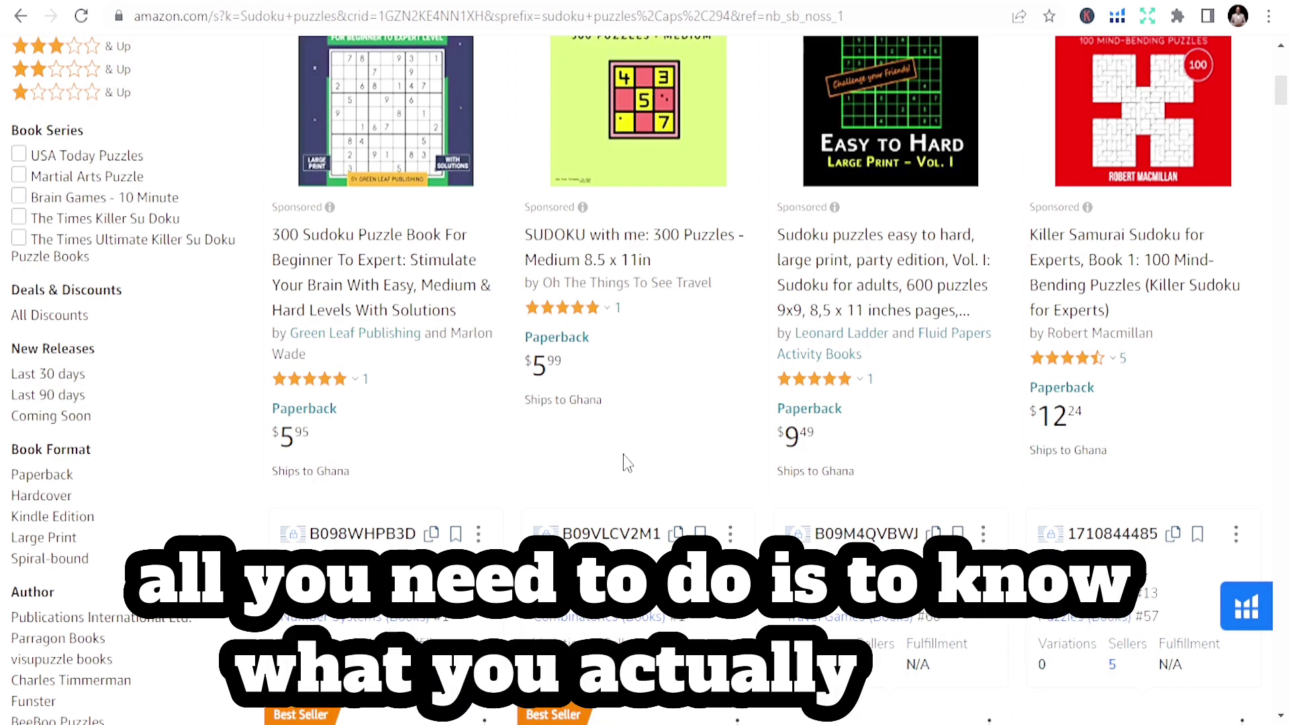
scroll(631, 436, up, 8)
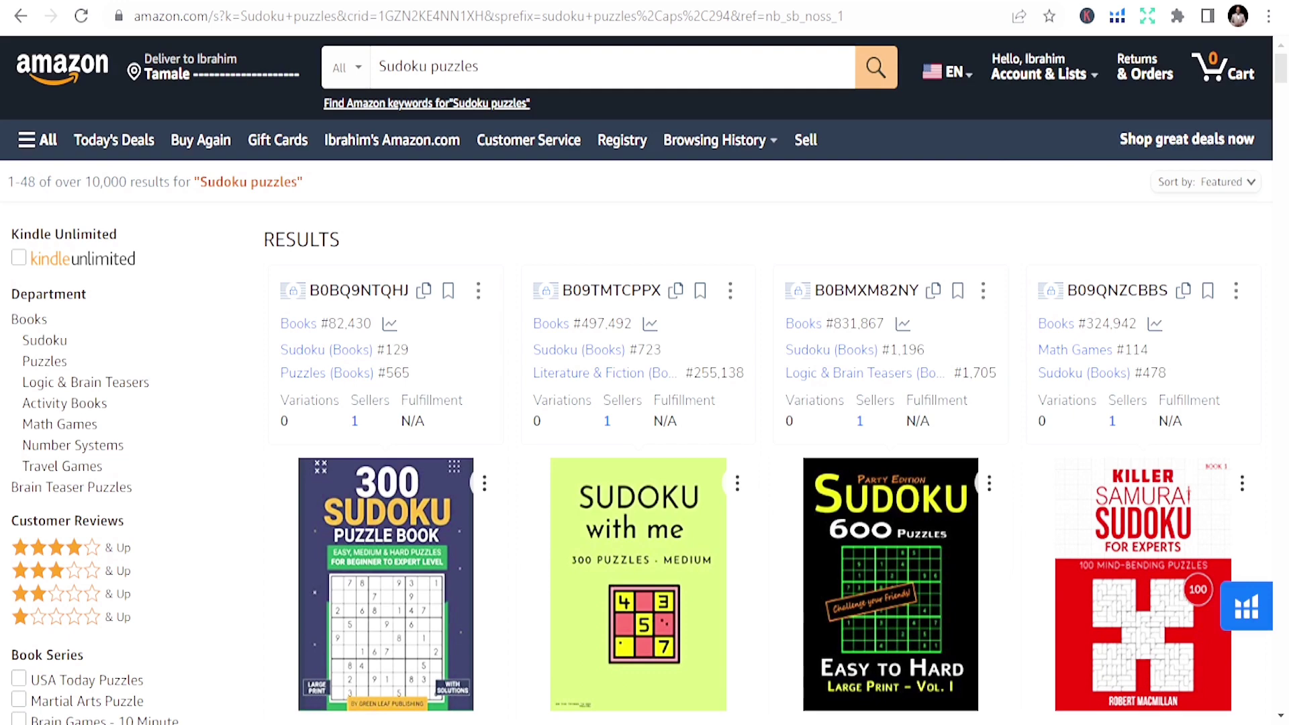
Open the Creative Fabrica website, creativefabrica.com, in a new browser tab.
key(ctrl+t)
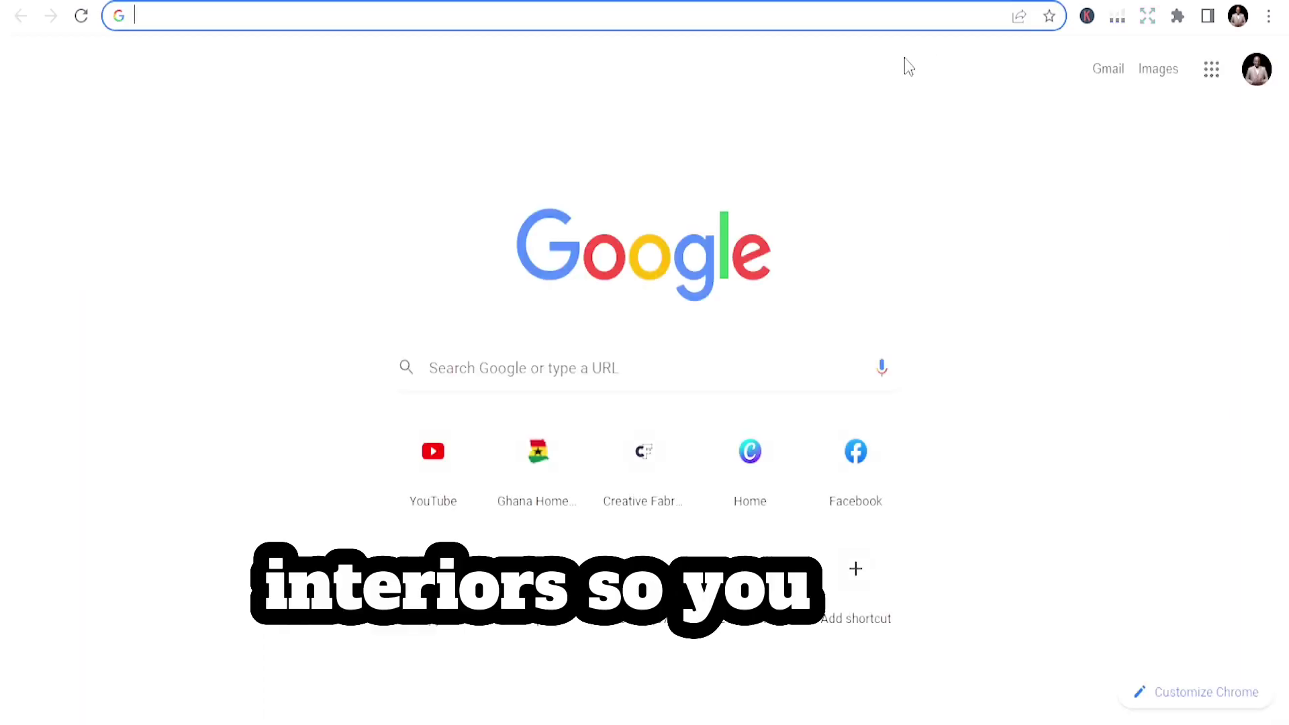
text(cre)
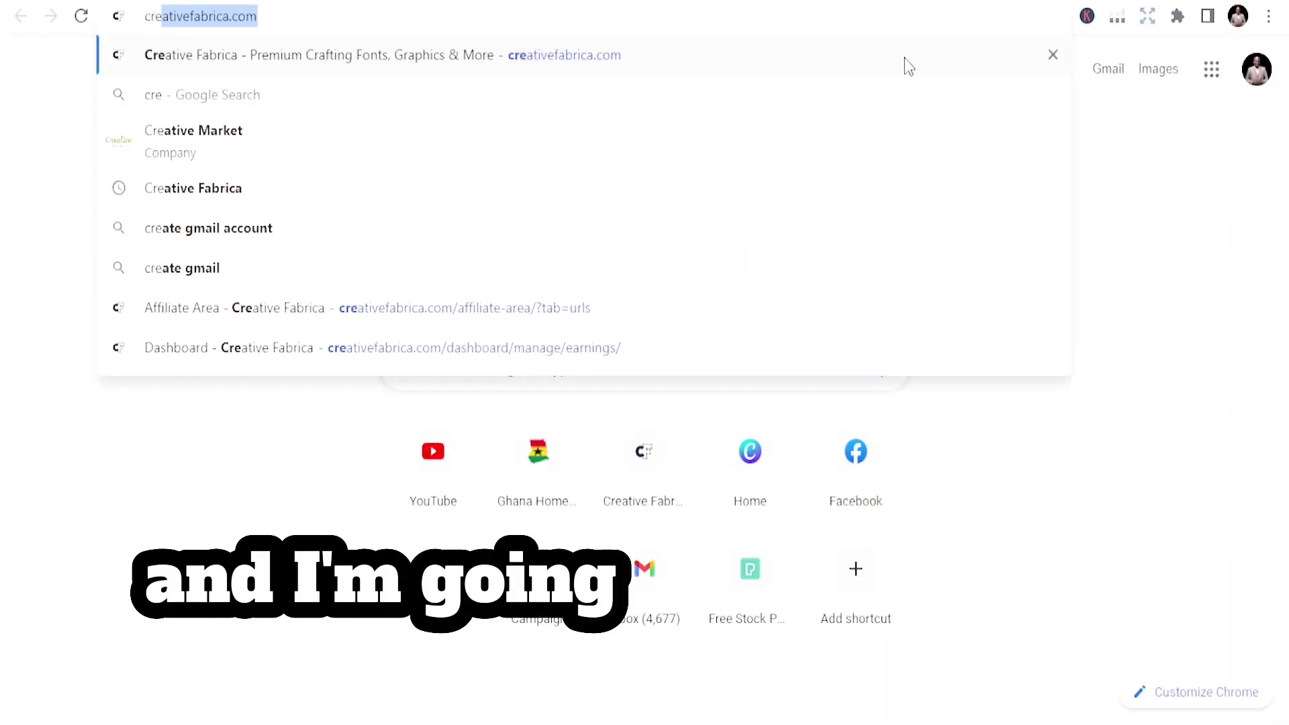
key(Return)
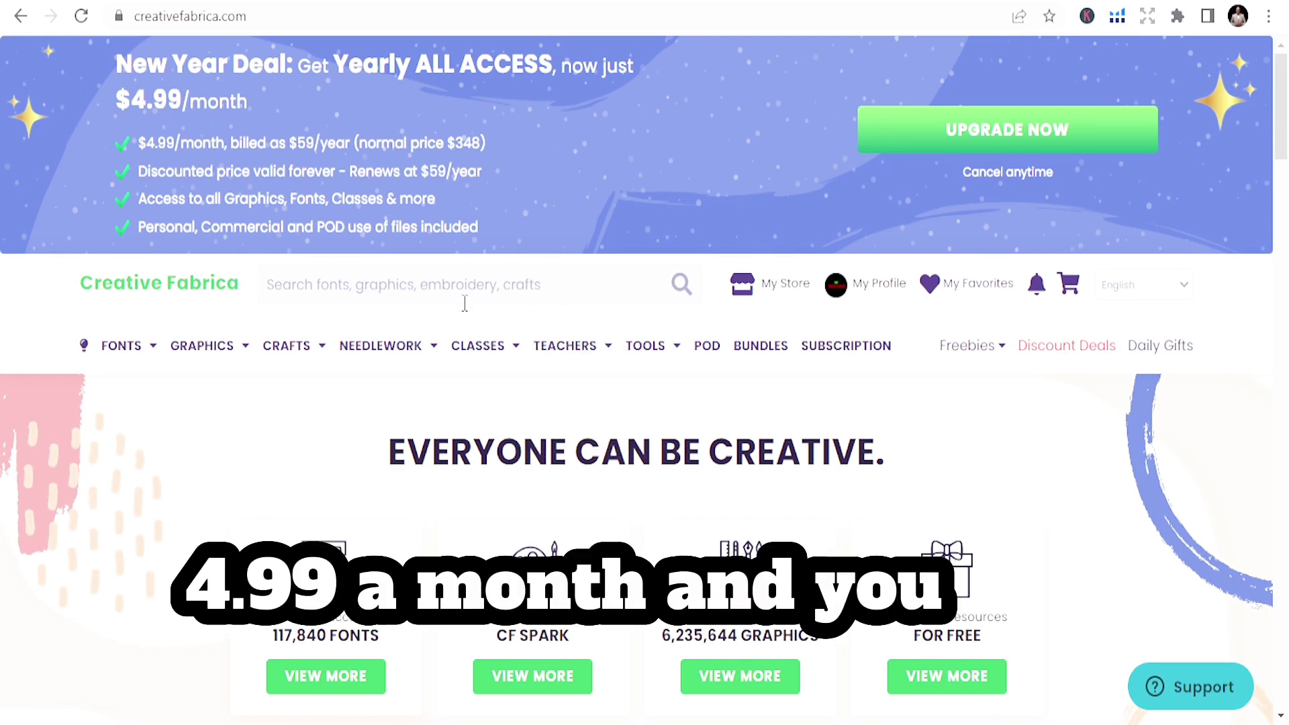
Open the KDP Interiors category from the site's graphics categories.
mouse_move(268, 351)
scroll(253, 360, down, 3)
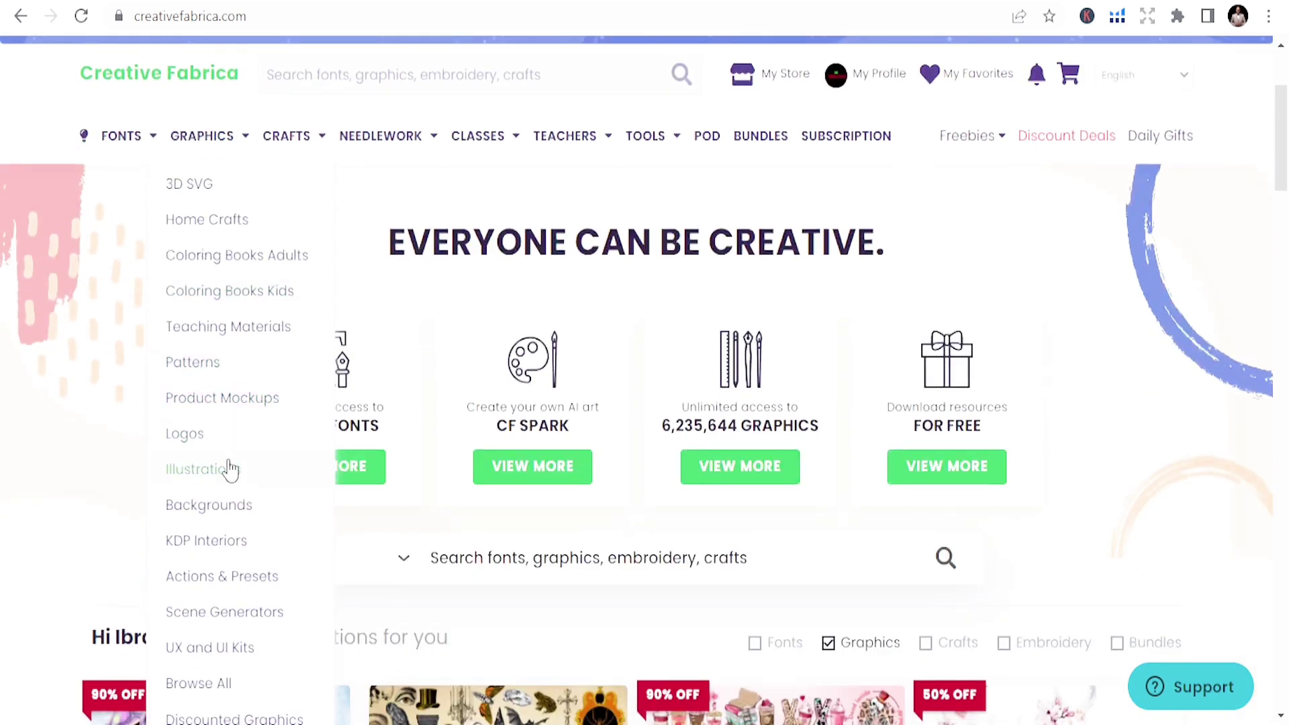
click(226, 554)
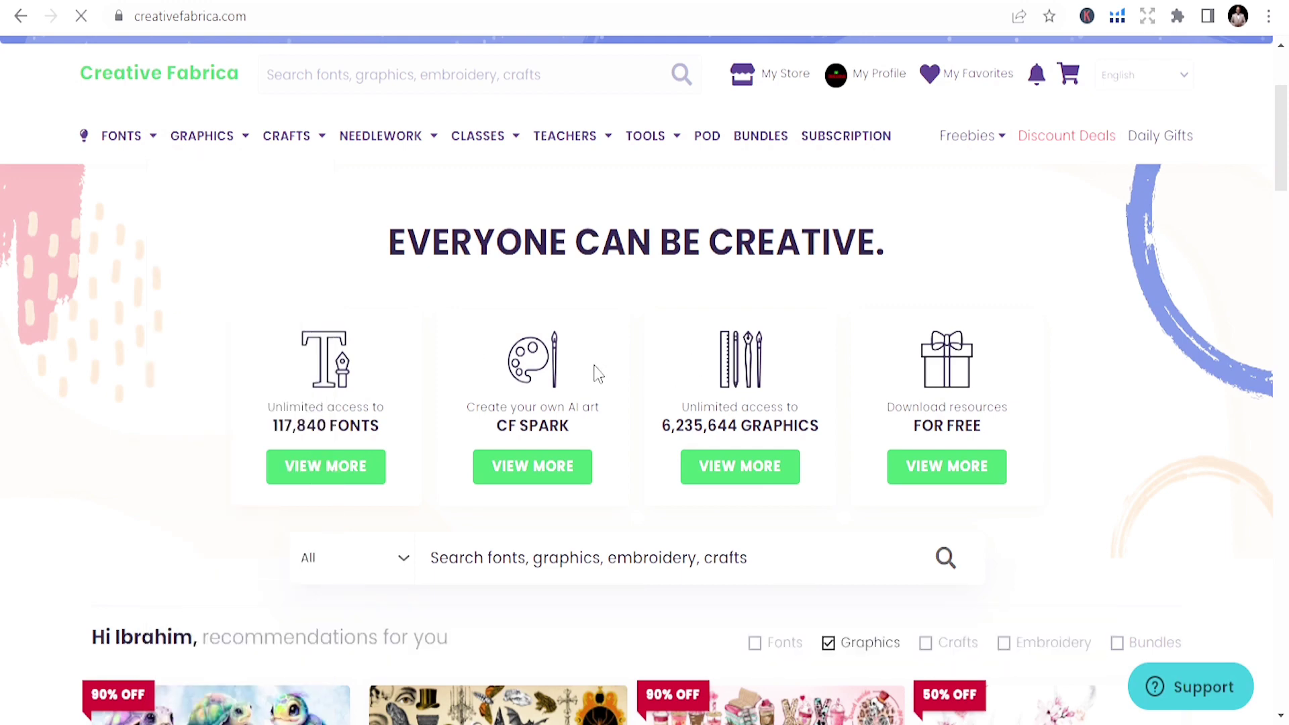
Look through the first results page of KDP interiors, examining the available templates, planners, puzzle and coloring book products with their prices.
scroll(504, 512, down, 5)
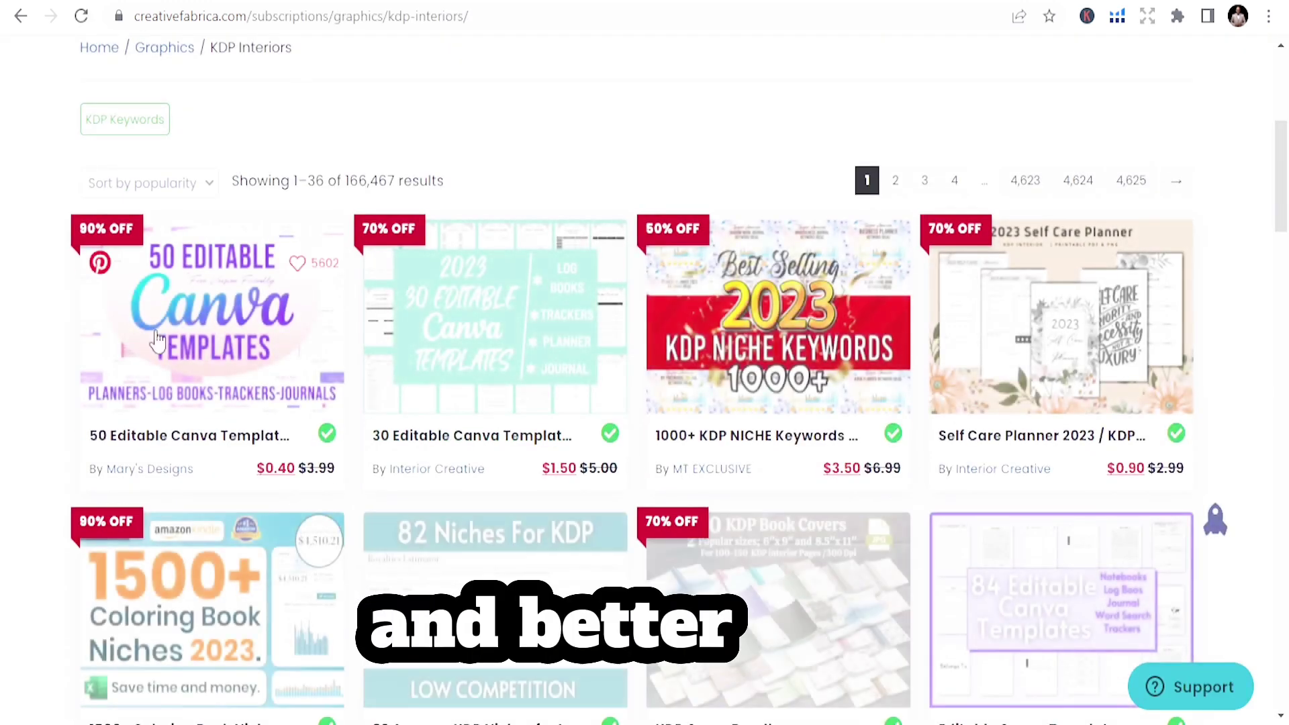
scroll(570, 410, down, 4)
scroll(705, 374, up, 4)
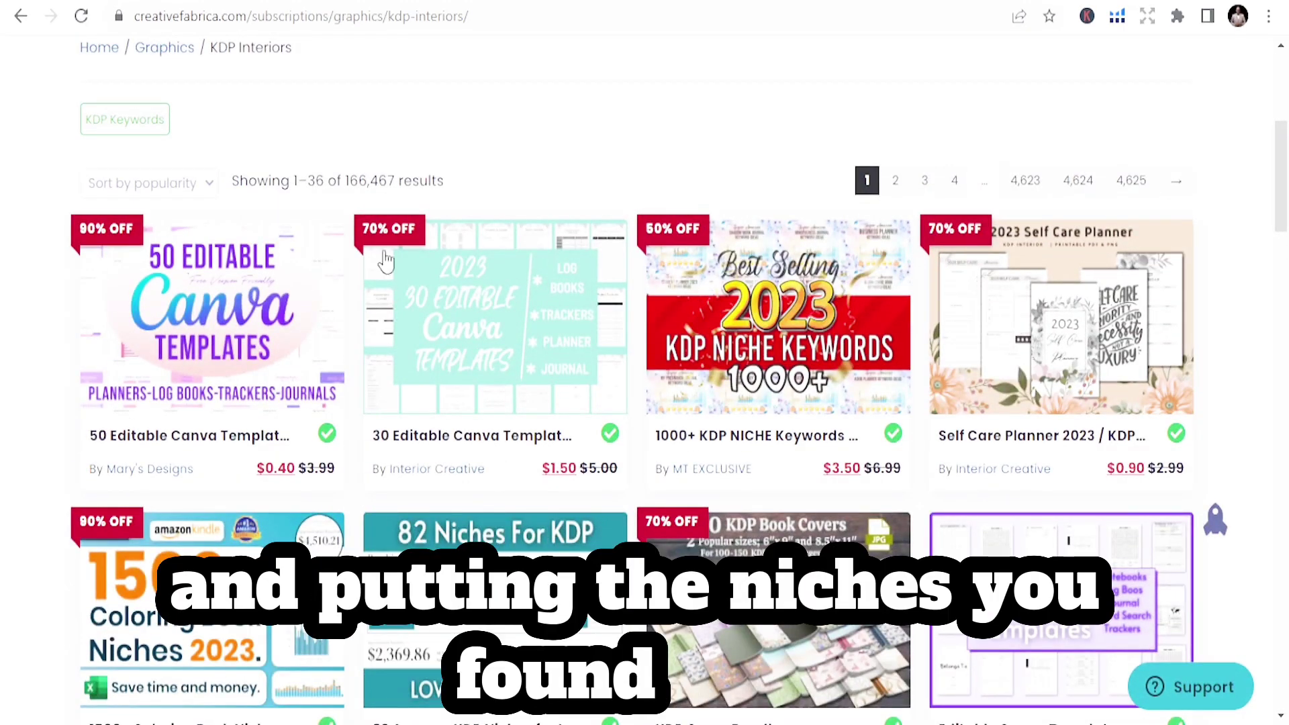
scroll(468, 392, down, 14)
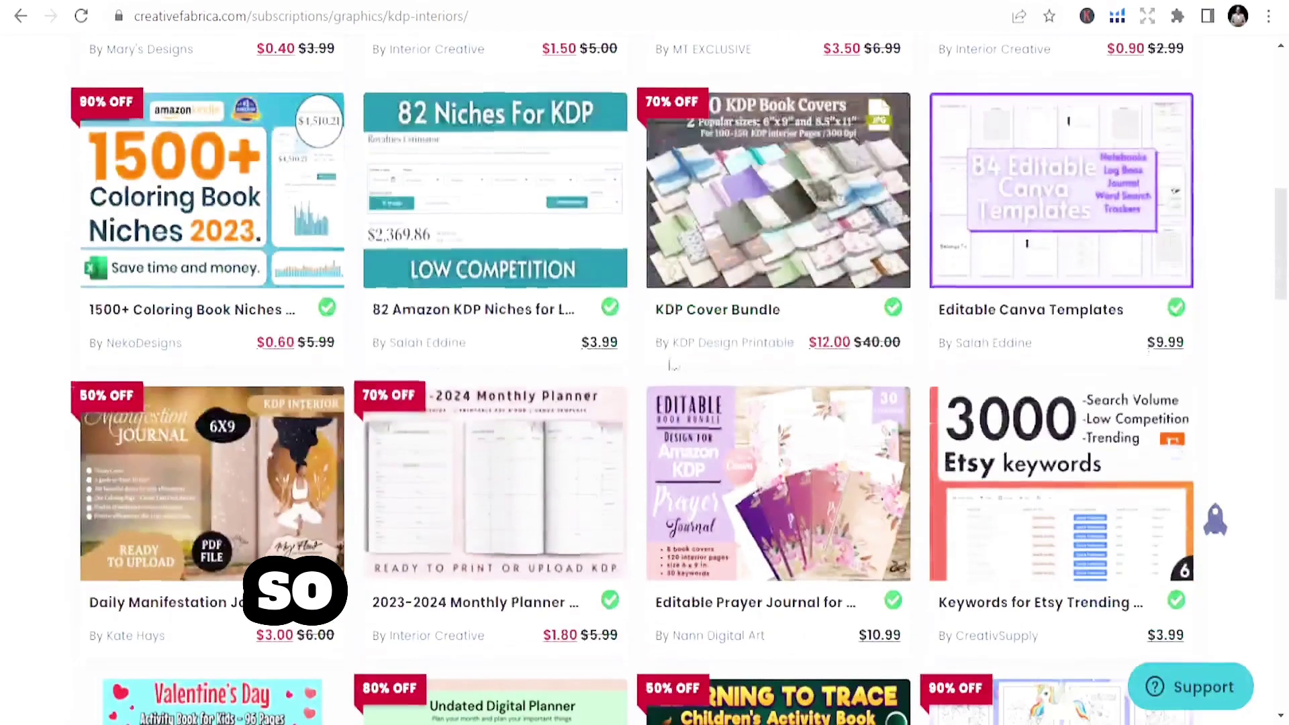
scroll(468, 392, down, 20)
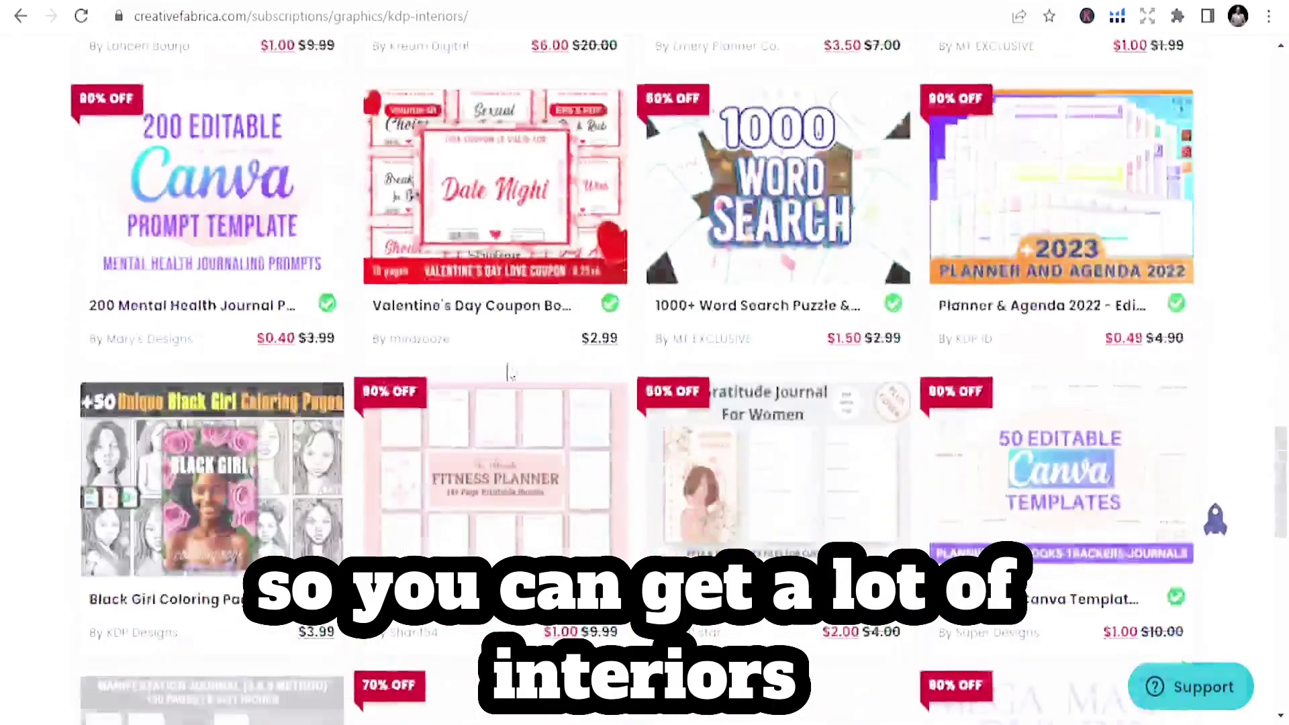
scroll(883, 322, up, 12)
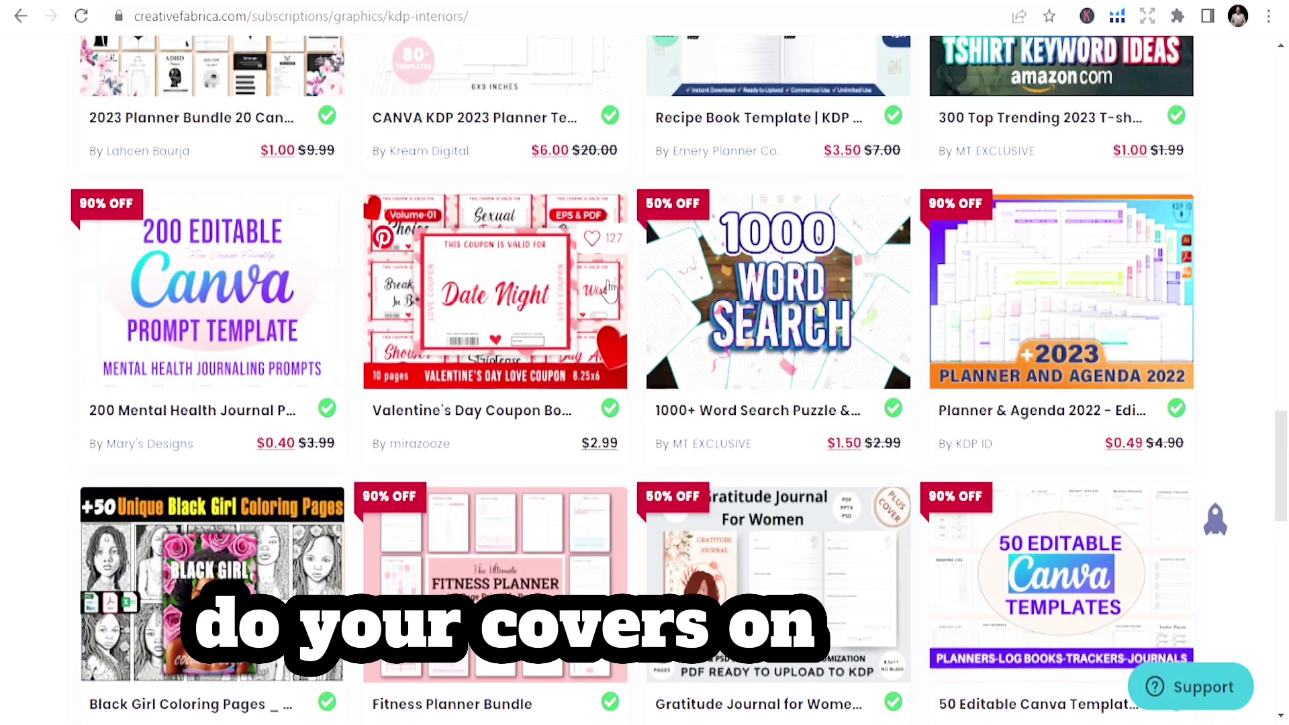
scroll(609, 290, down, 14)
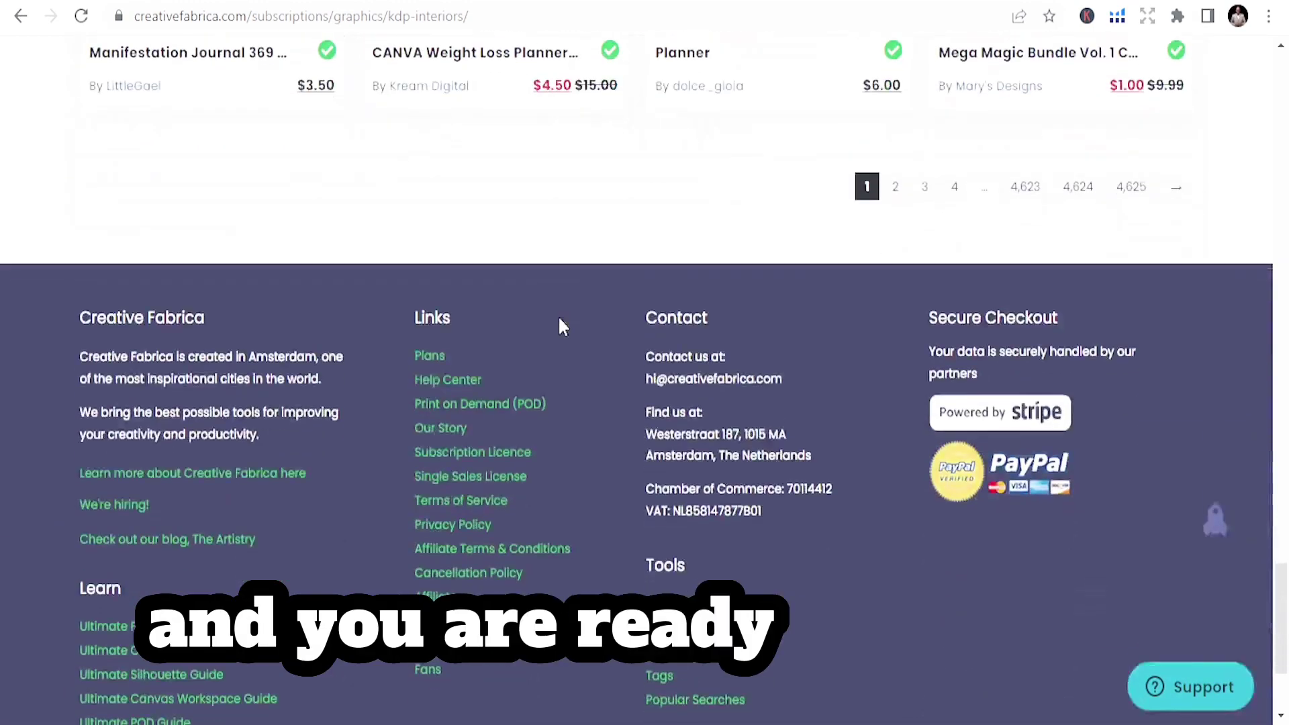
scroll(927, 345, up, 6)
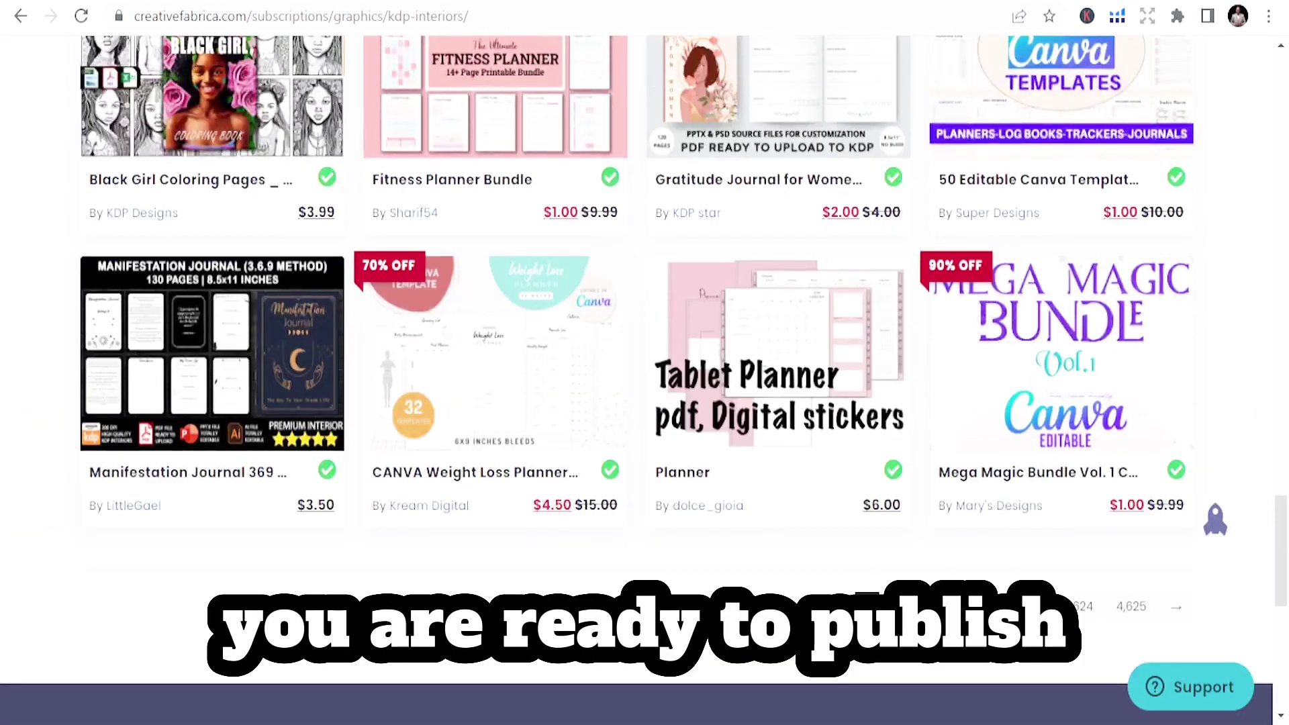